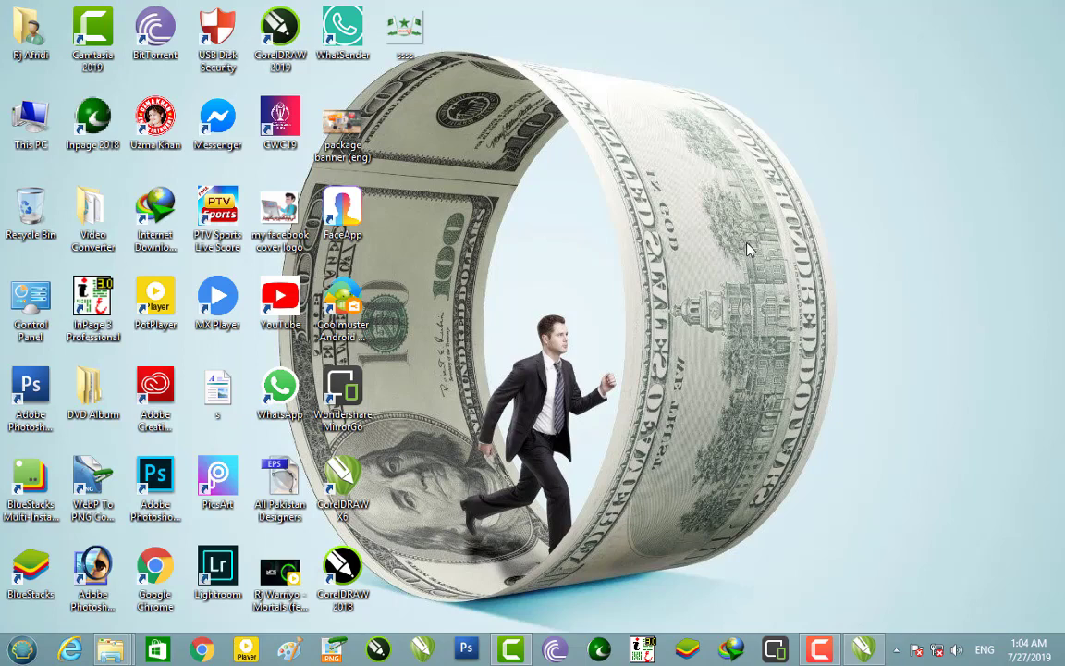
# Import the "aap koo dawat daytay hain" calligraphy file from folder 20 into the open CorelDRAW document.
pyautogui.moveTo(112, 652)
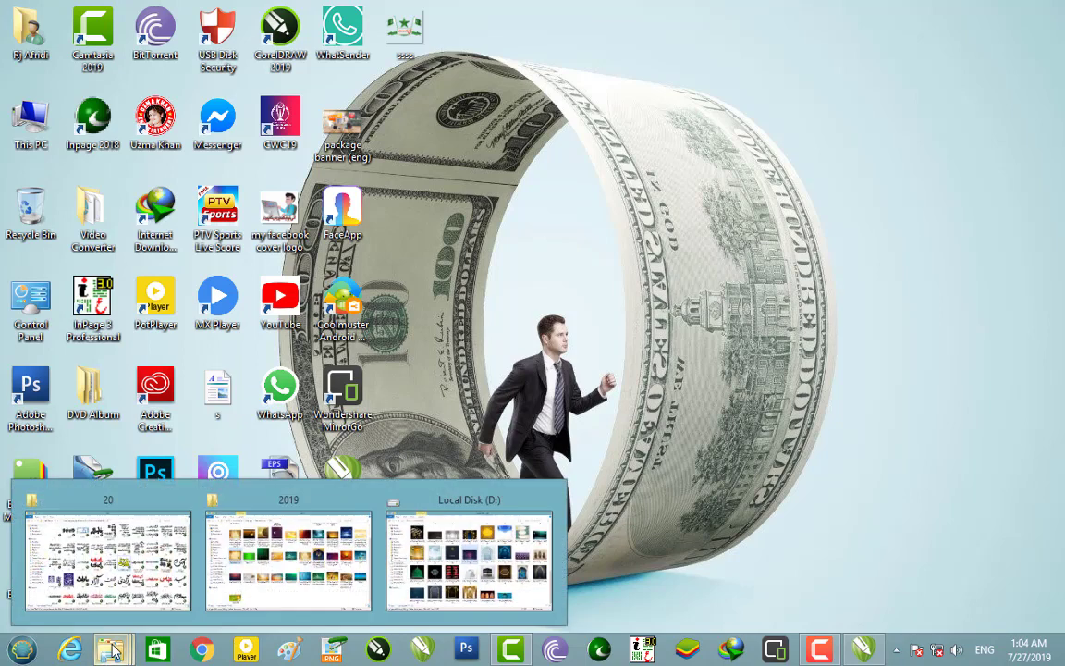
pyautogui.click(136, 580)
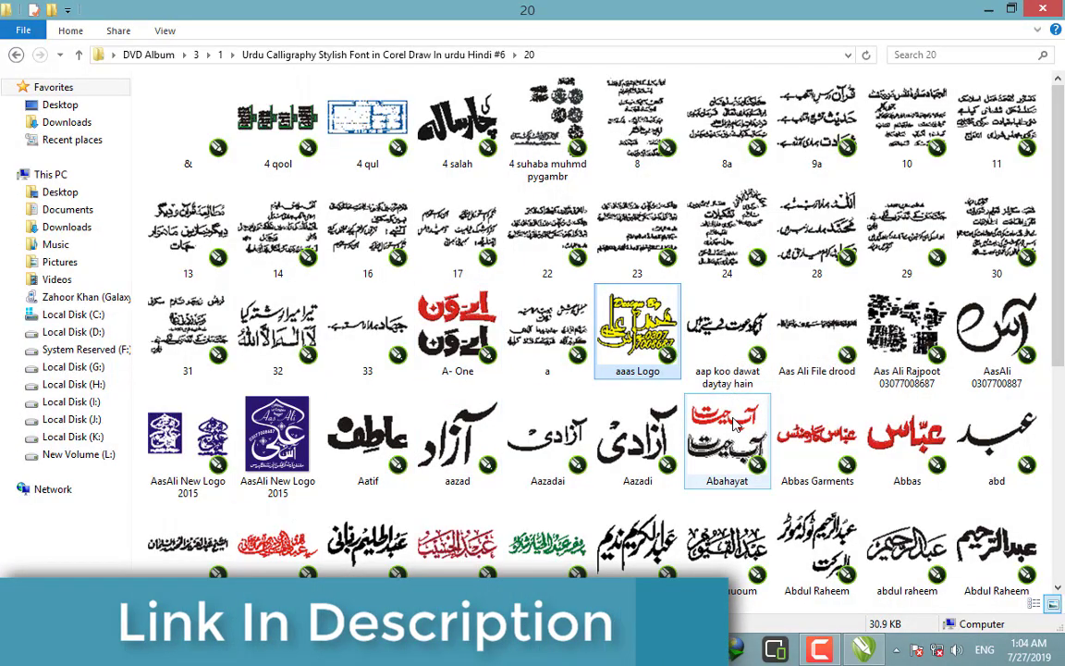
pyautogui.moveTo(727, 332); pyautogui.dragTo(517, 372)
pyautogui.scroll(2, 557, 354)
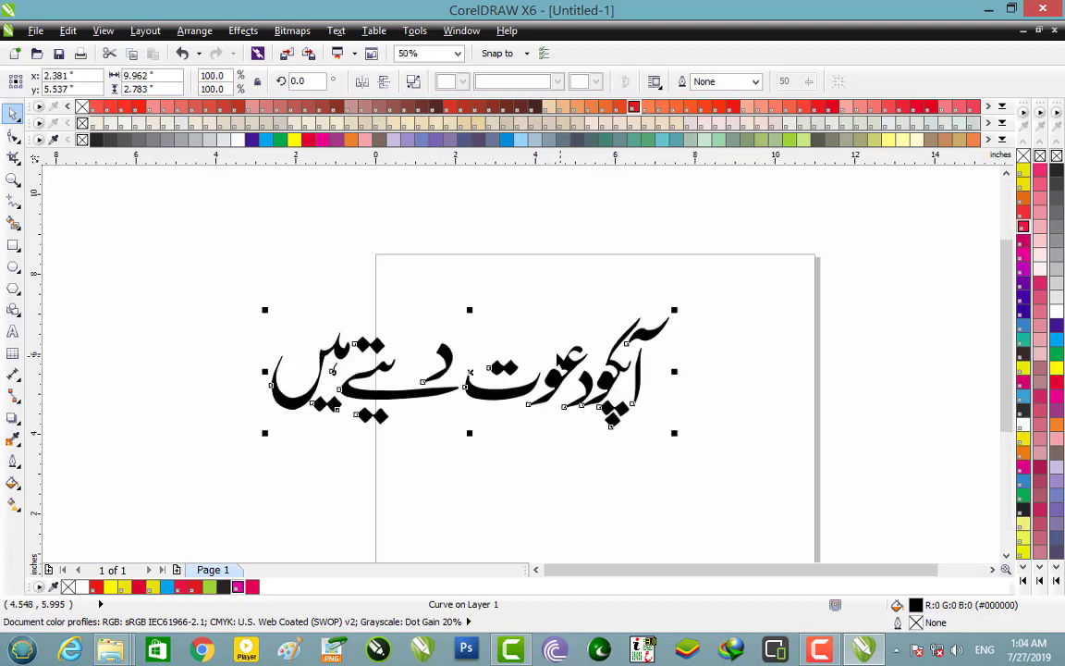
pyautogui.scroll(-1, 557, 354)
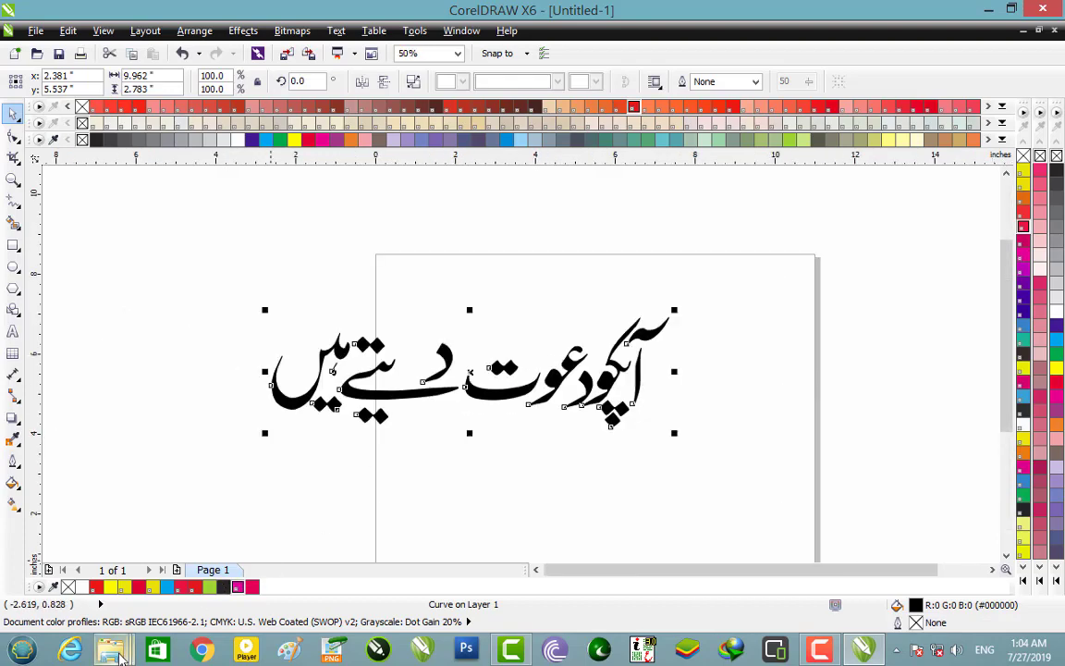
# Import the floral background image maxresdefault (3) from the 2019 folder and send it behind the calligraphy.
pyautogui.moveTo(111, 650)
pyautogui.click(273, 575)
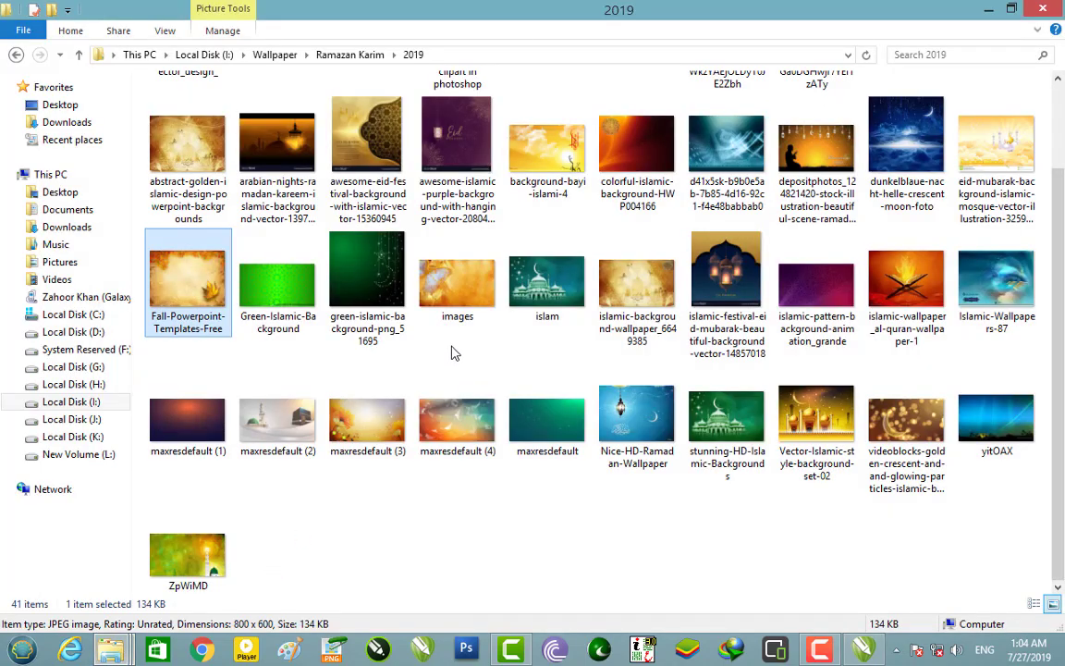
pyautogui.moveTo(344, 379); pyautogui.dragTo(524, 358)
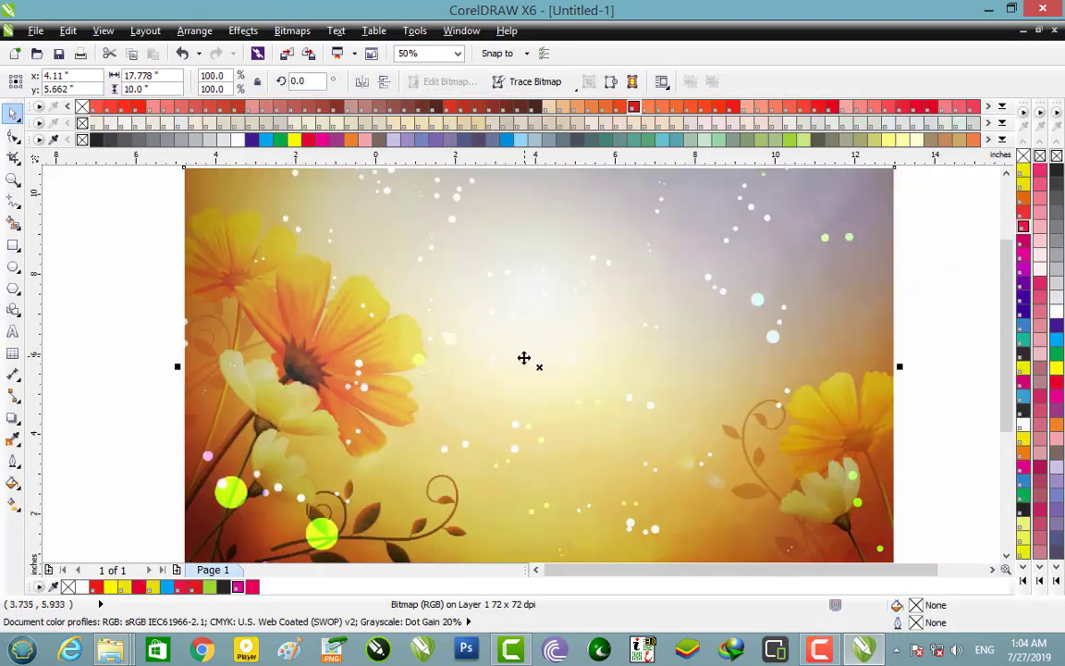
pyautogui.hotkey('shift', 'pagedown')
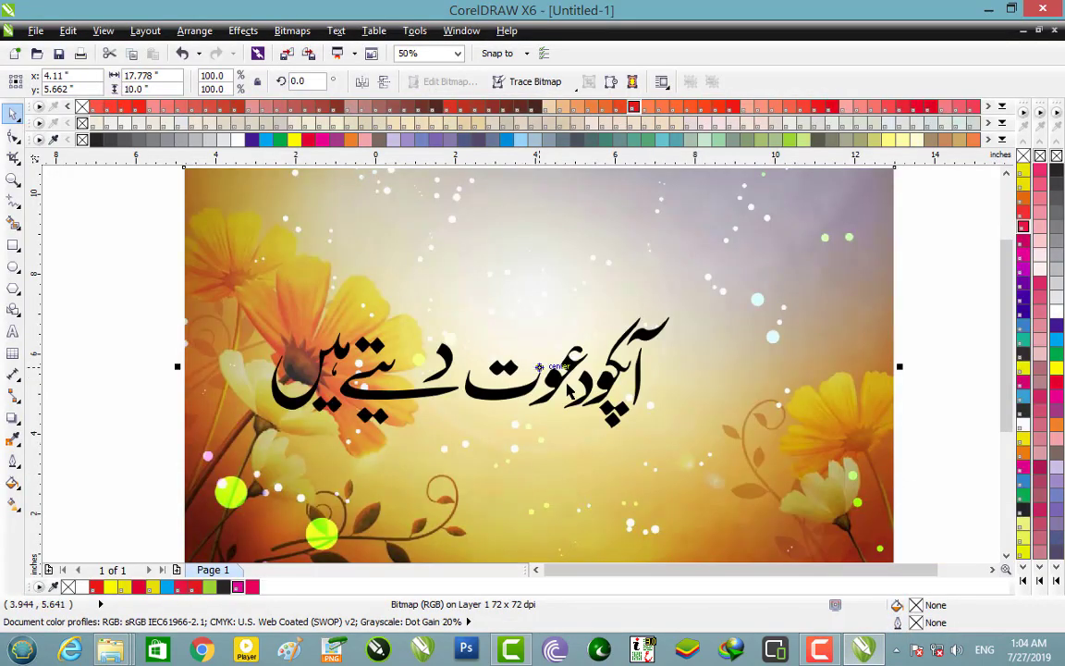
pyautogui.click(68, 352)
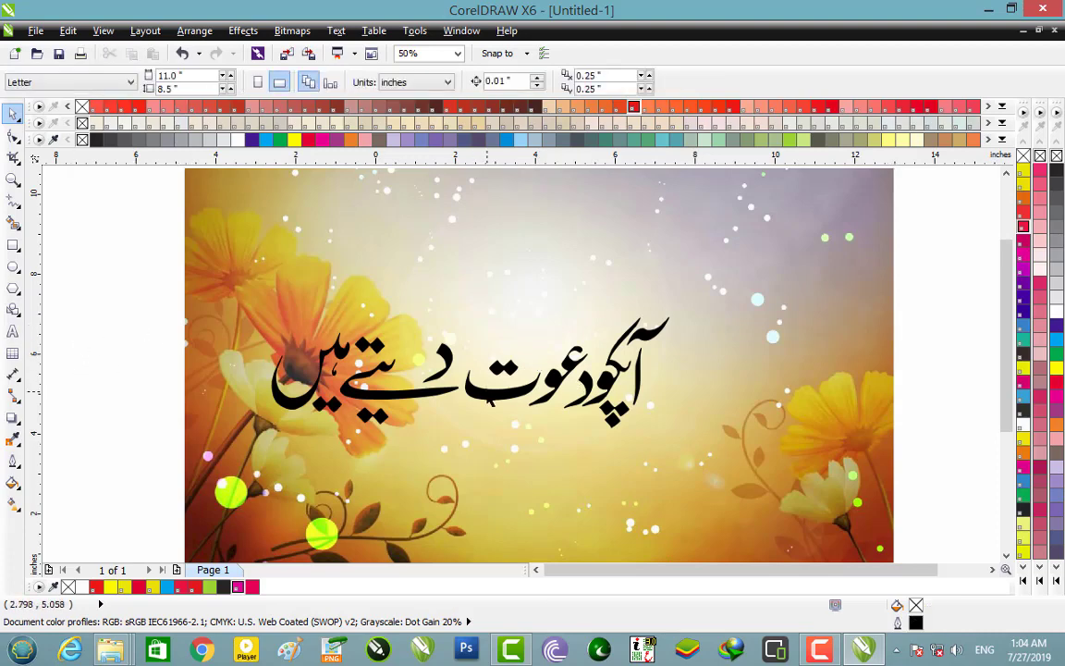
# Move the black calligraphy to the upper part of the background and fill it with PANTONE Reflex Blue C.
pyautogui.moveTo(486, 391); pyautogui.dragTo(602, 268)
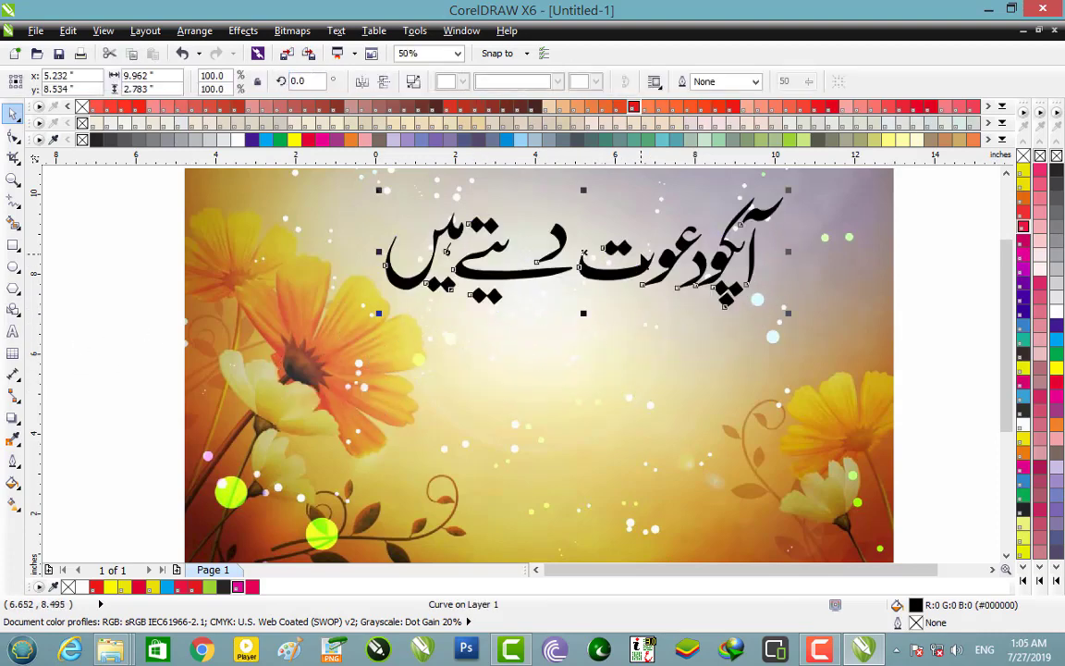
pyautogui.click(1023, 261)
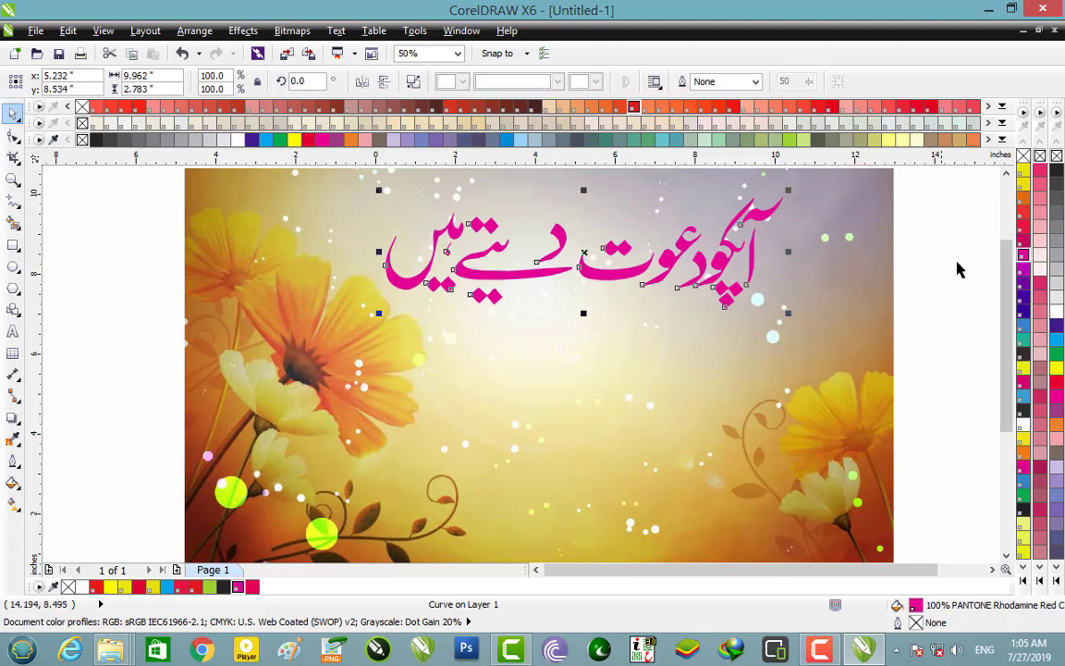
pyautogui.click(1023, 308)
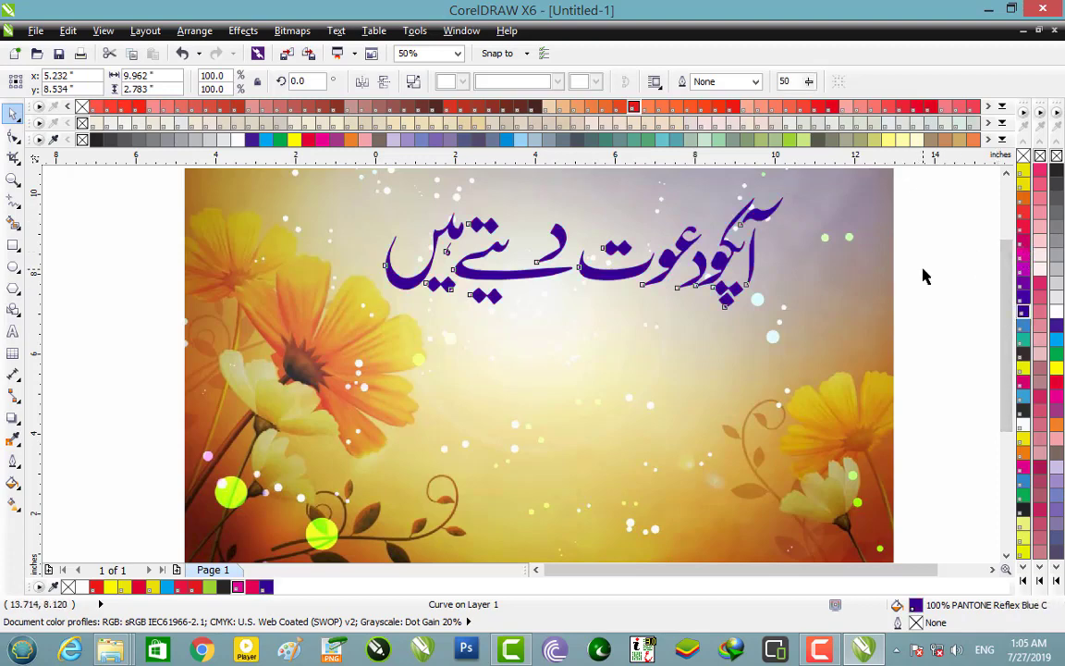
pyautogui.click(922, 275)
# Place a slightly offset copy of the blue calligraphy behind the original and fill it with PANTONE Rubine Red C.
pyautogui.scroll(1, 673, 268)
pyautogui.moveTo(664, 261); pyautogui.dragTo(669, 265)
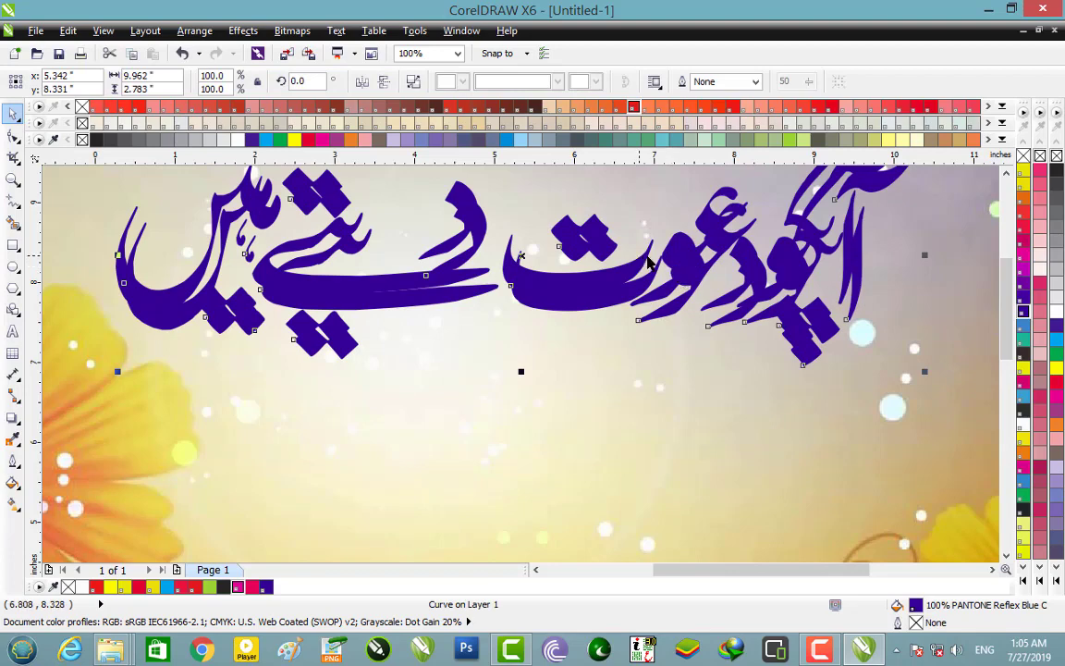
pyautogui.click(1040, 315)
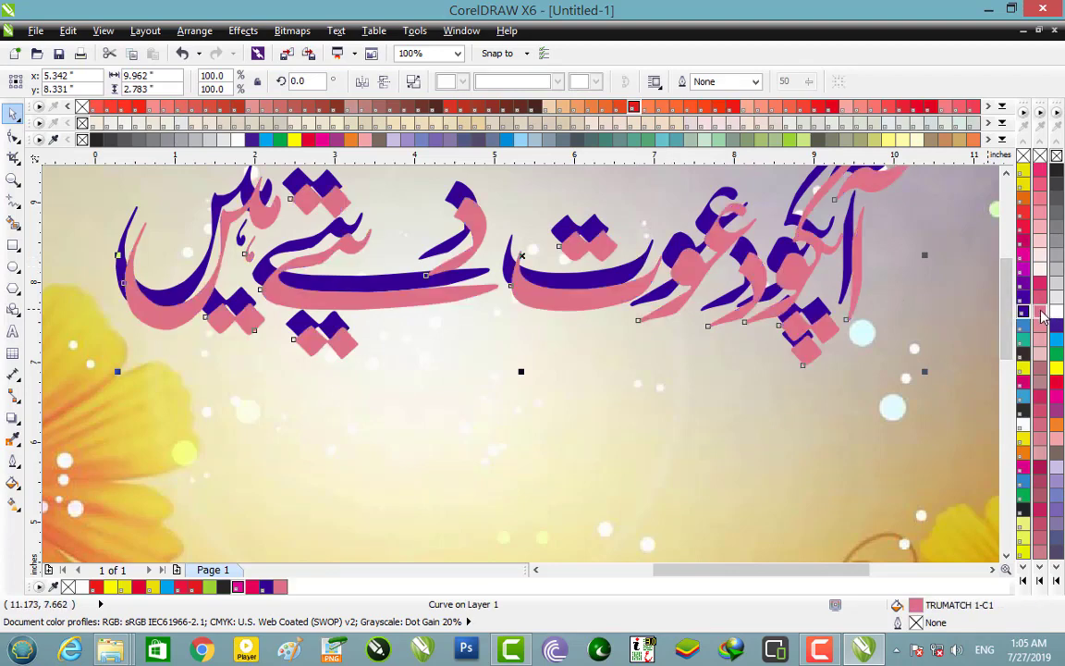
pyautogui.click(1022, 243)
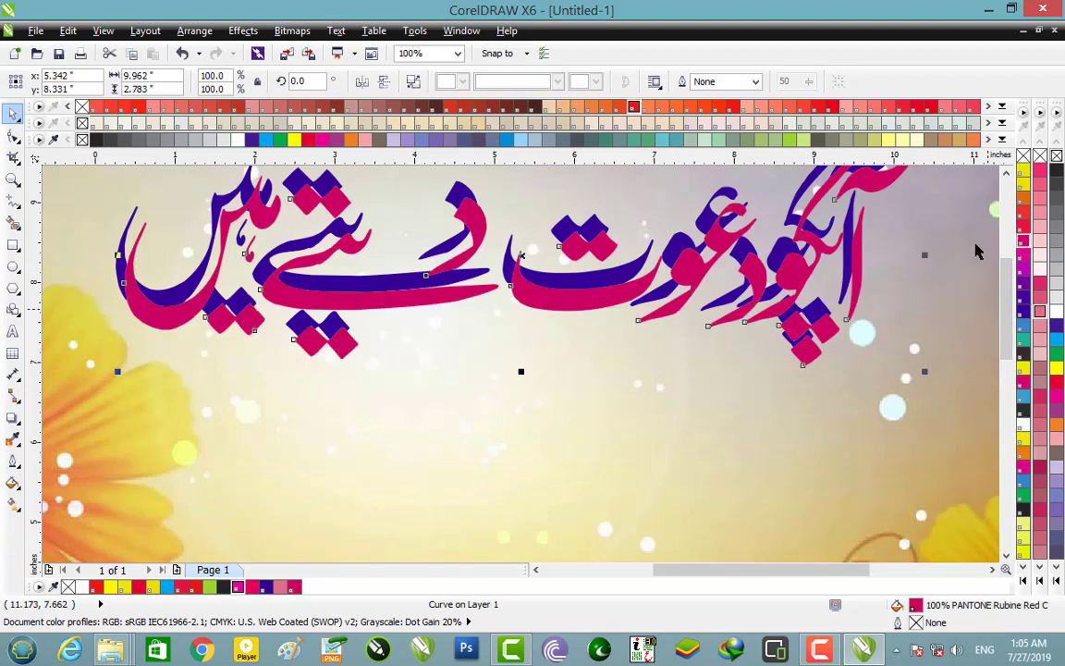
pyautogui.hotkey('ctrl', 'pagedown')
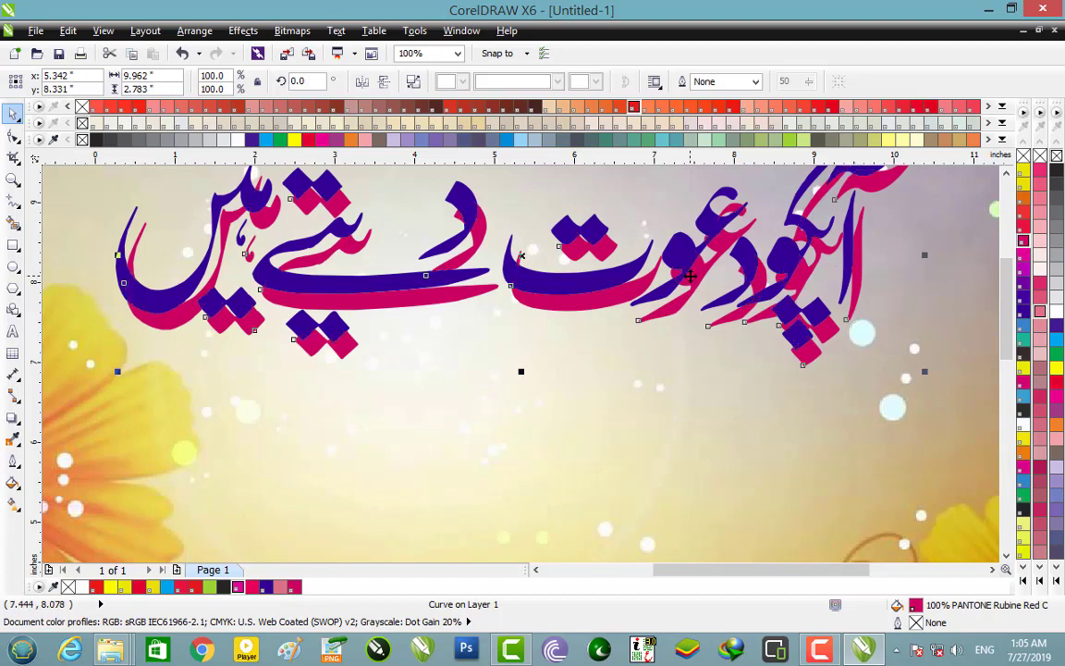
# Nudge the red copy up and left to x 5.252", y 8.461", leaving a thin edge beneath the blue lettering.
pyautogui.press('Up')
pyautogui.press('Up')
pyautogui.press('Up')
pyautogui.press('Up')
pyautogui.press('Up')
pyautogui.press('Up')
pyautogui.press('Up')
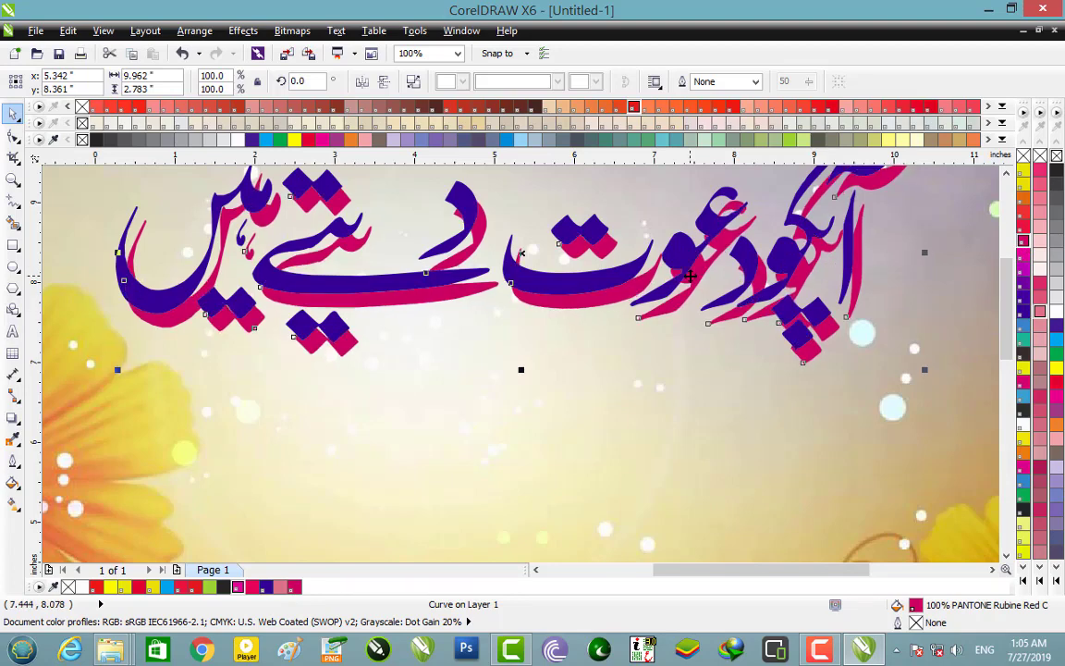
pyautogui.press('Left')
pyautogui.press('Left')
pyautogui.press('Left')
pyautogui.press('Left')
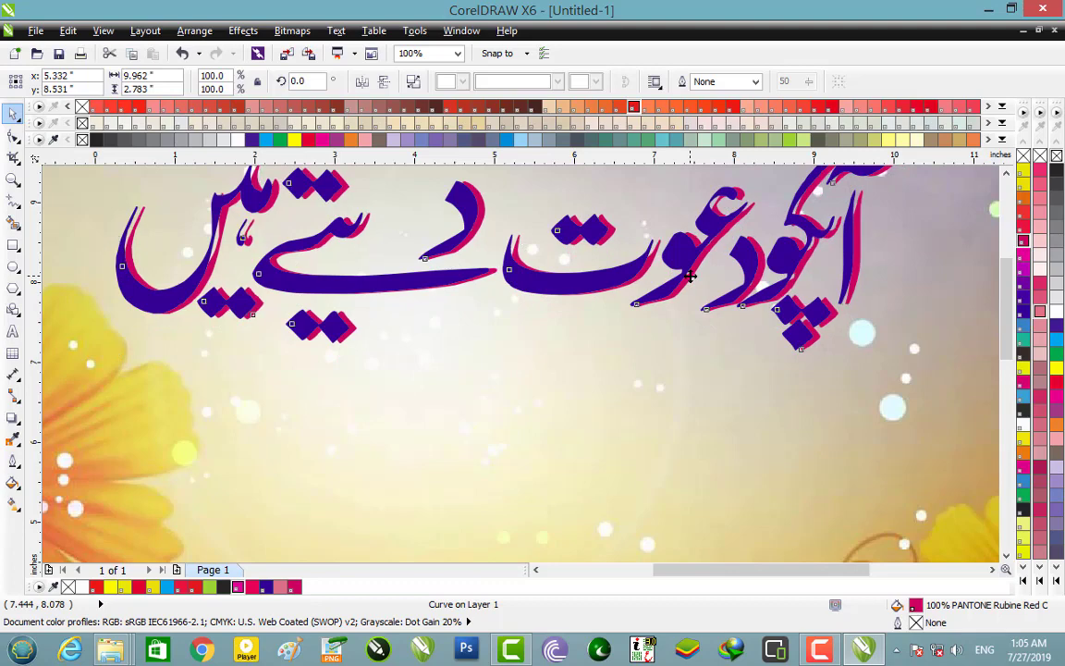
pyautogui.press('Up')
pyautogui.press('Up')
pyautogui.press('Up')
pyautogui.press('Down')
pyautogui.press('Down')
pyautogui.press('Down')
pyautogui.press('Left')
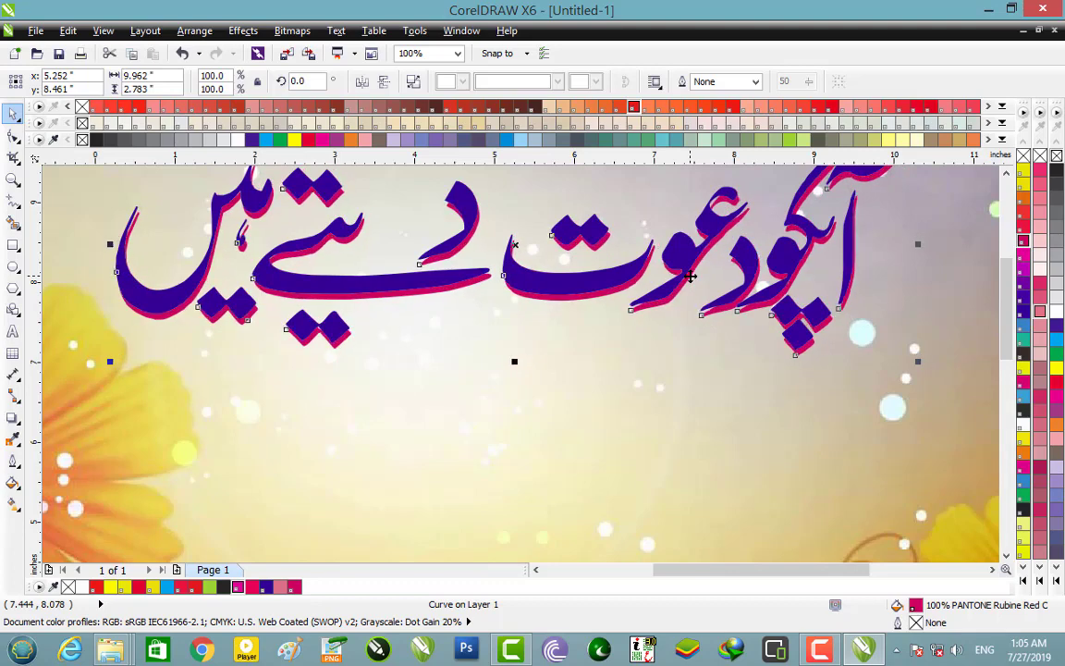
# Add a downward Multiply drop shadow with opacity 50 and feathering 15 to both the blue and red heading calligraphy.
pyautogui.scroll(-1, 689, 275)
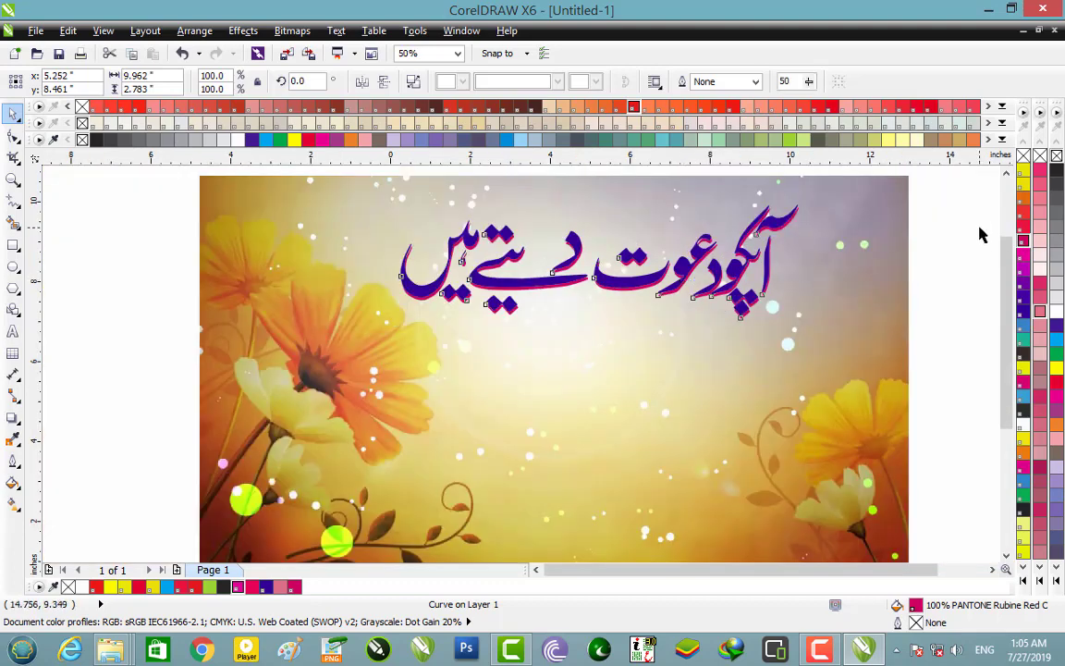
pyautogui.click(954, 214)
pyautogui.moveTo(939, 210); pyautogui.dragTo(331, 341)
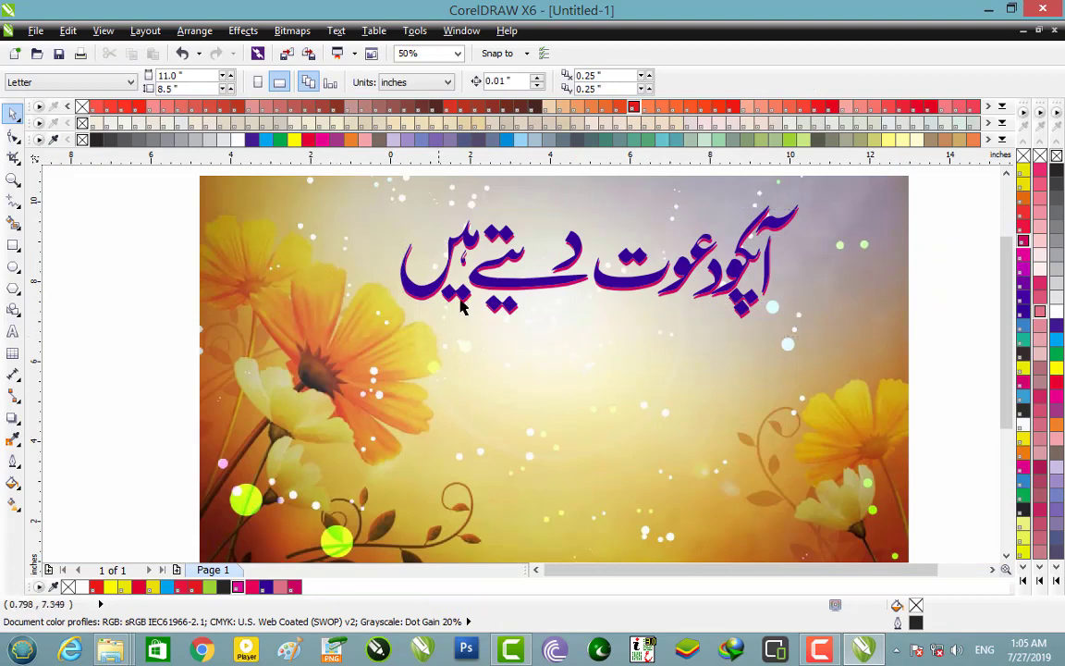
pyautogui.moveTo(157, 176); pyautogui.dragTo(858, 358)
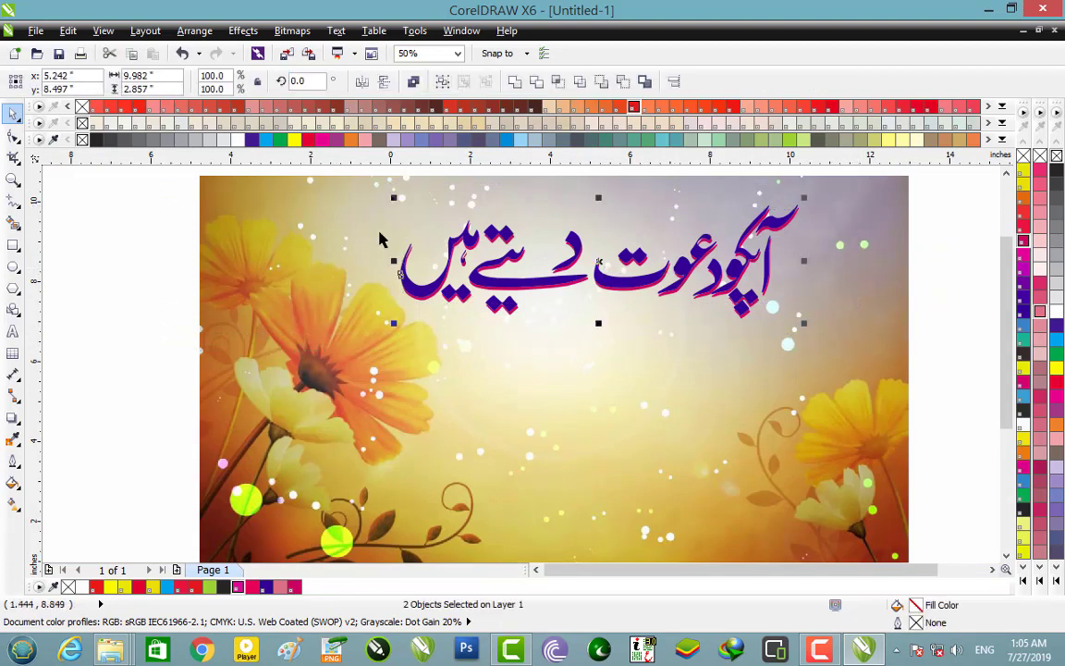
pyautogui.click(13, 417)
pyautogui.moveTo(527, 222); pyautogui.dragTo(607, 326)
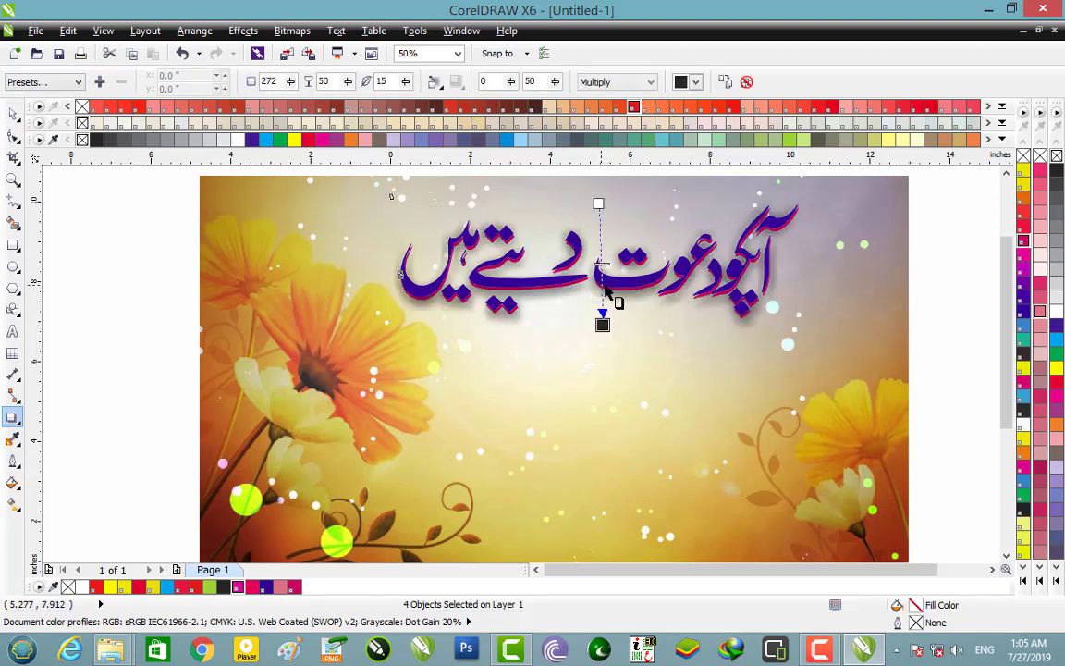
pyautogui.scroll(-1, 599, 300)
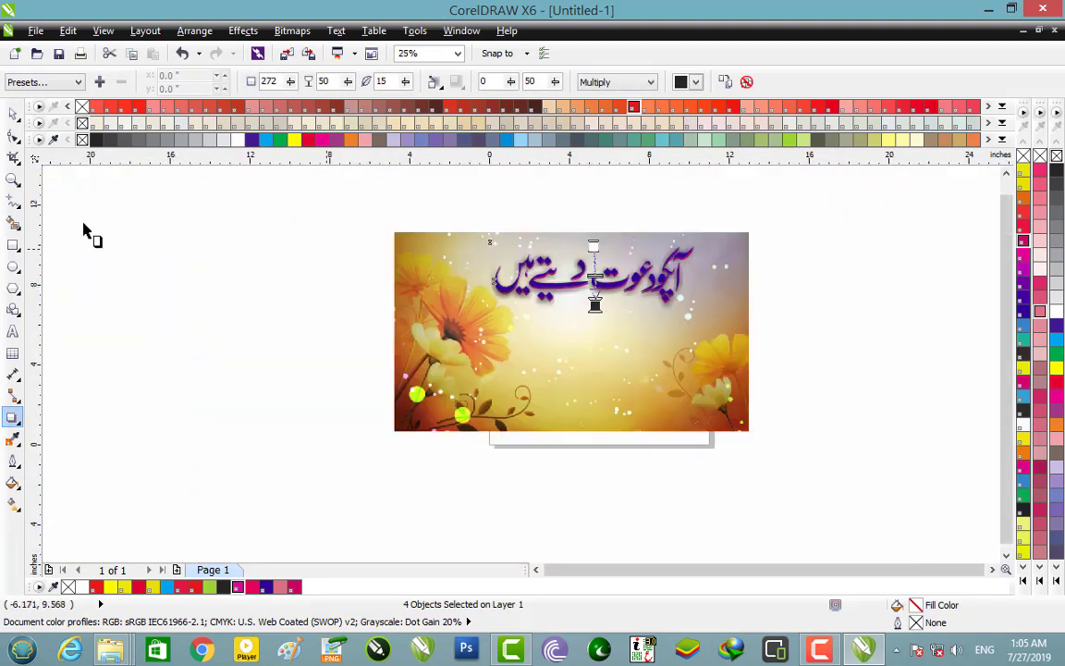
pyautogui.click(14, 115)
pyautogui.click(311, 450)
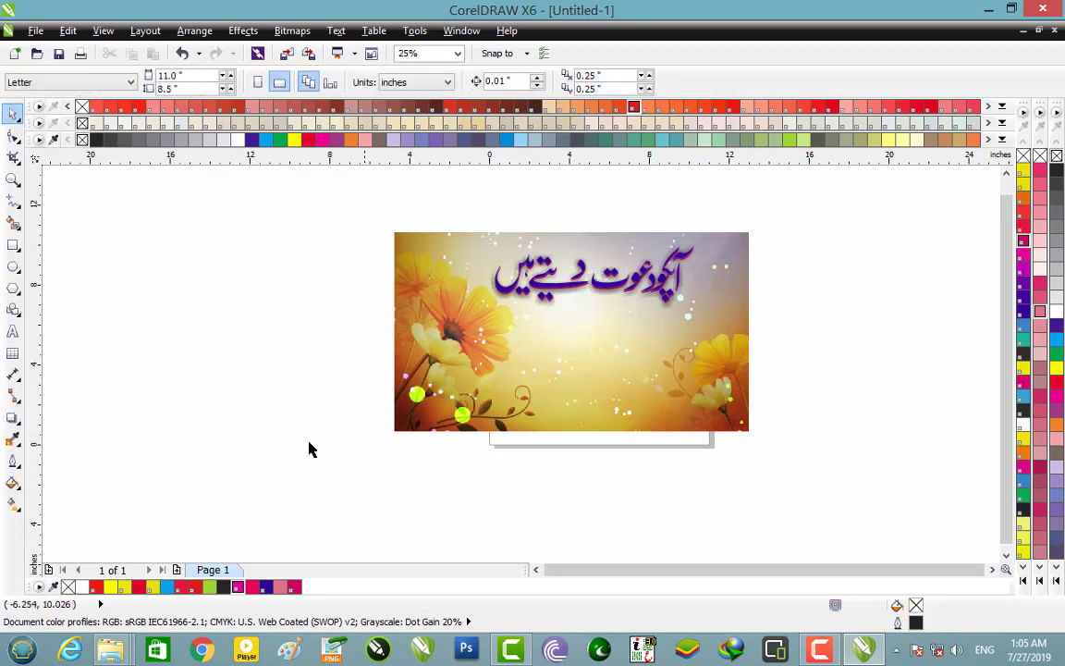
# Import the black "Abdullah" calligraphy file from folder 20 onto the background, below the heading.
pyautogui.click(112, 650)
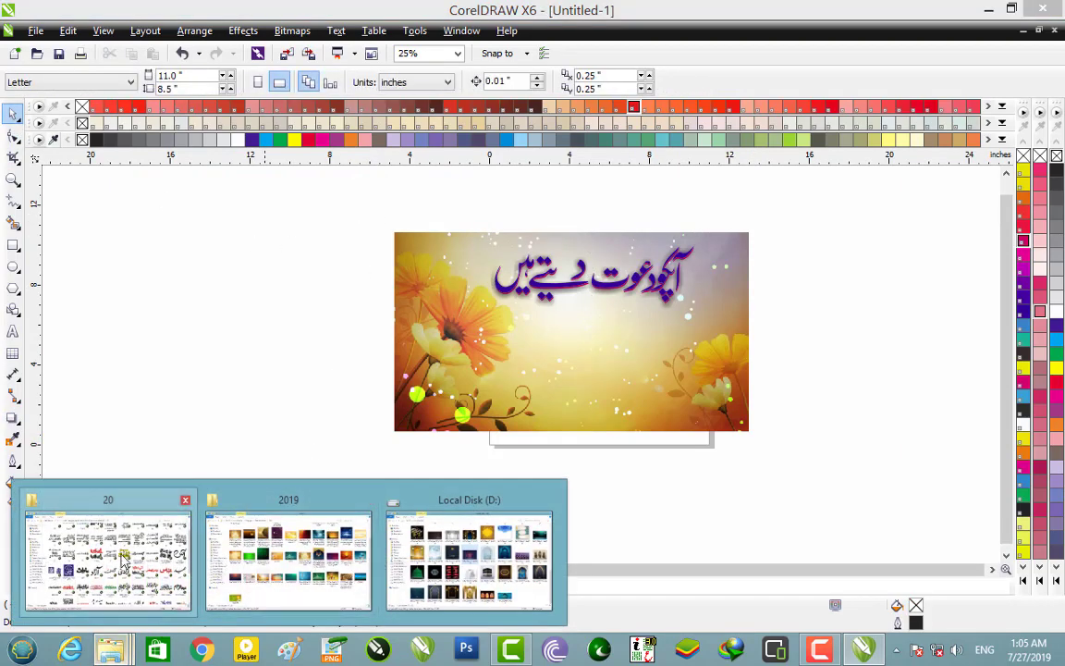
pyautogui.click(92, 508)
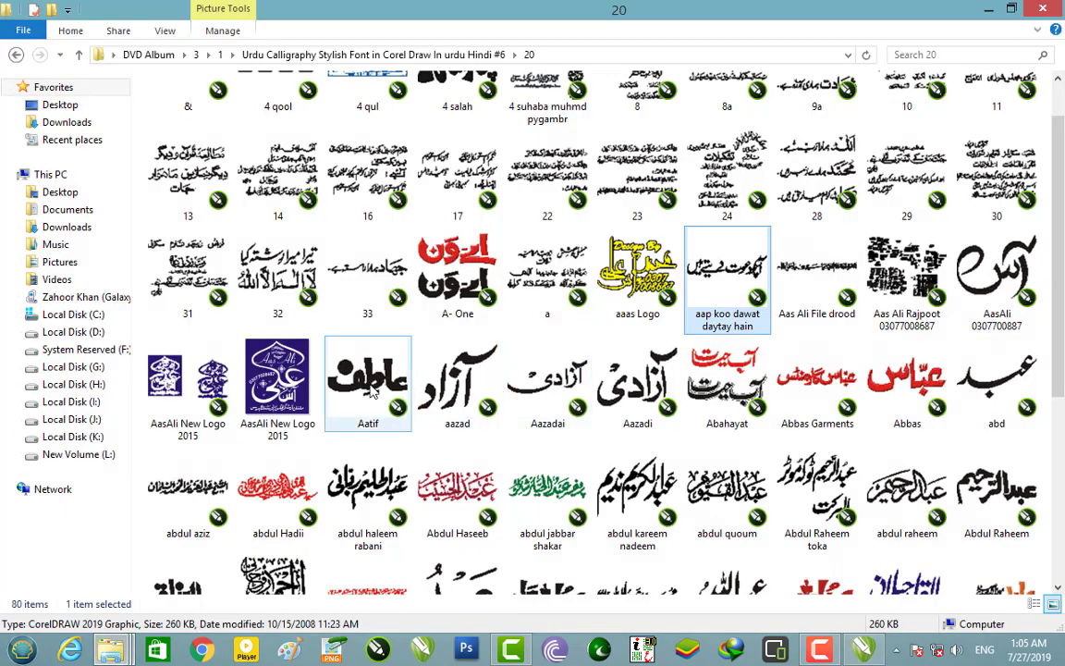
pyautogui.scroll(1, 758, 268)
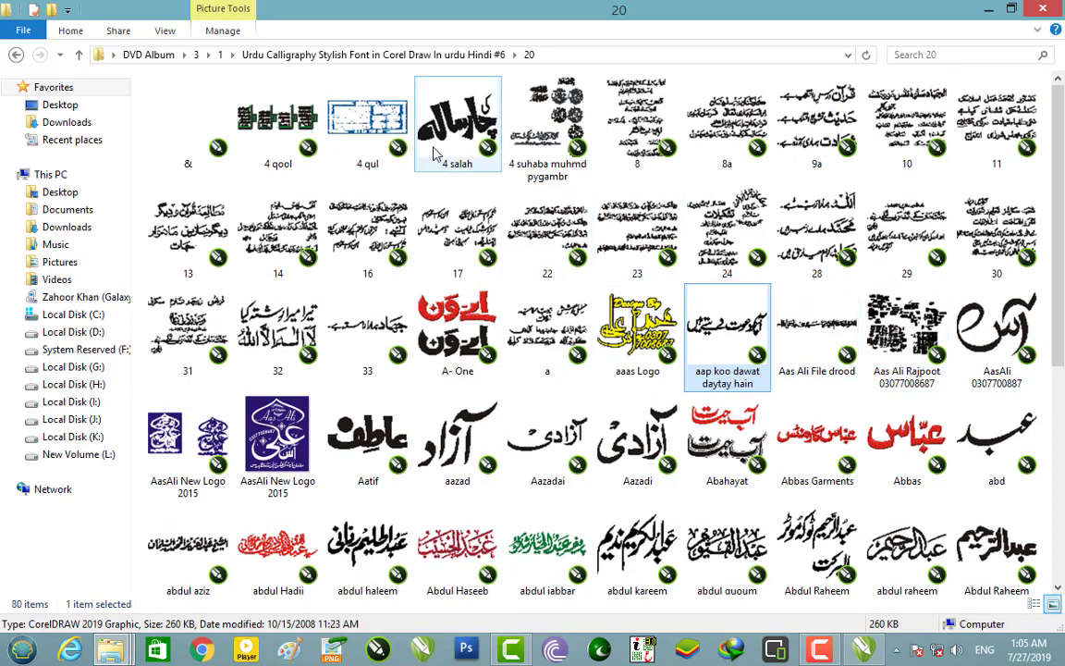
pyautogui.scroll(-5, 451, 315)
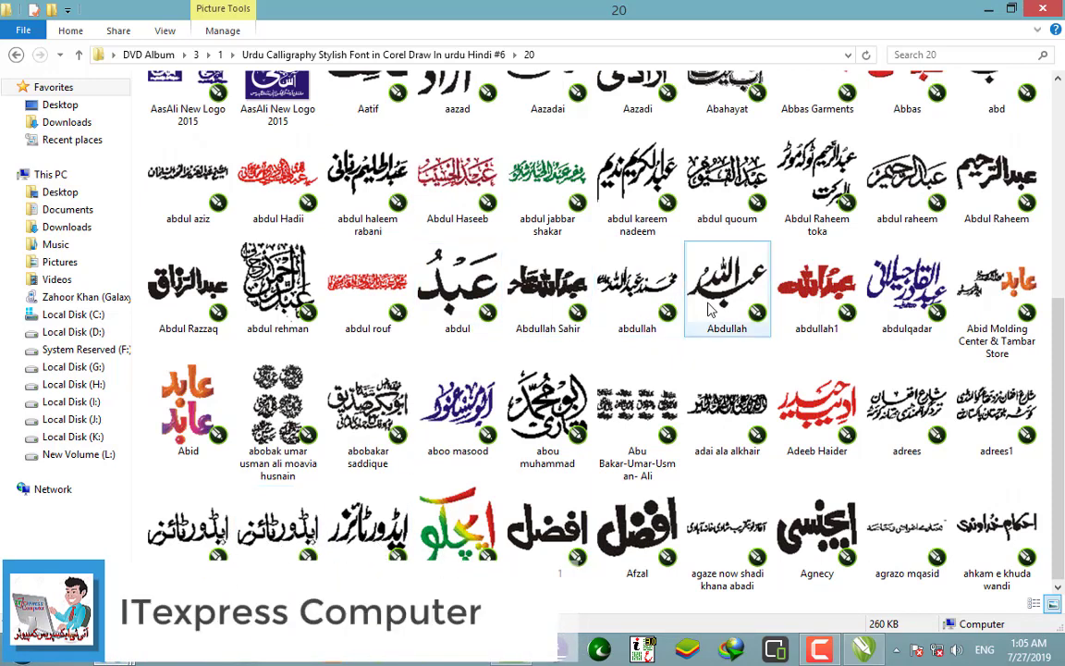
pyautogui.moveTo(714, 316); pyautogui.dragTo(597, 361)
pyautogui.scroll(1, 621, 341)
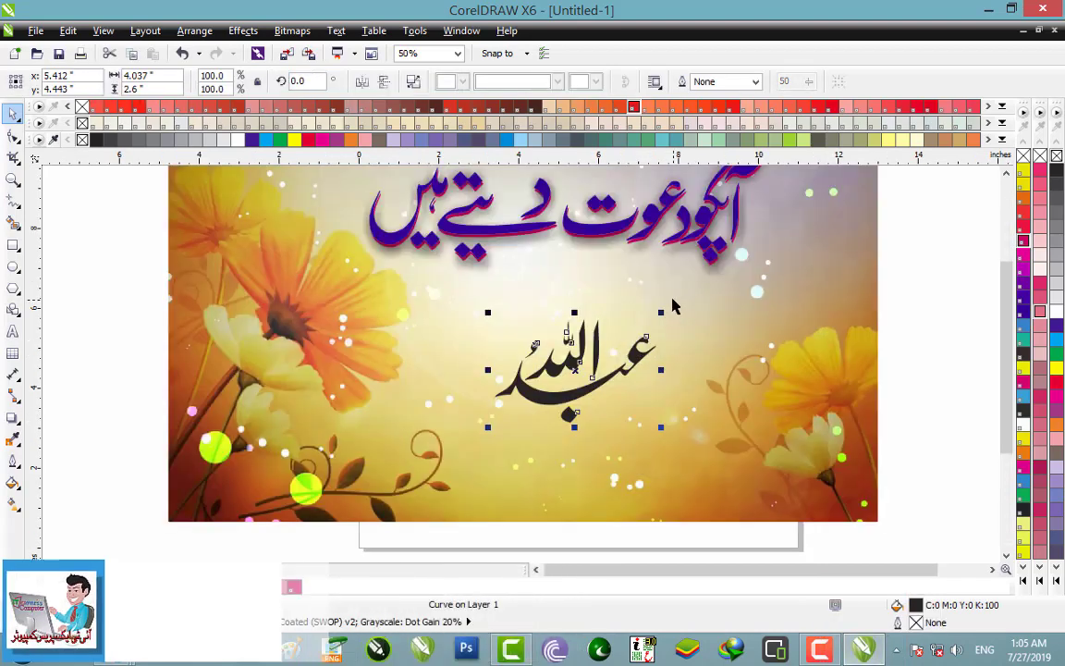
# Enlarge the imported black calligraphy to 171.6% and center it under the heading at x 4.868", y 4.872".
pyautogui.moveTo(663, 312); pyautogui.dragTo(716, 278)
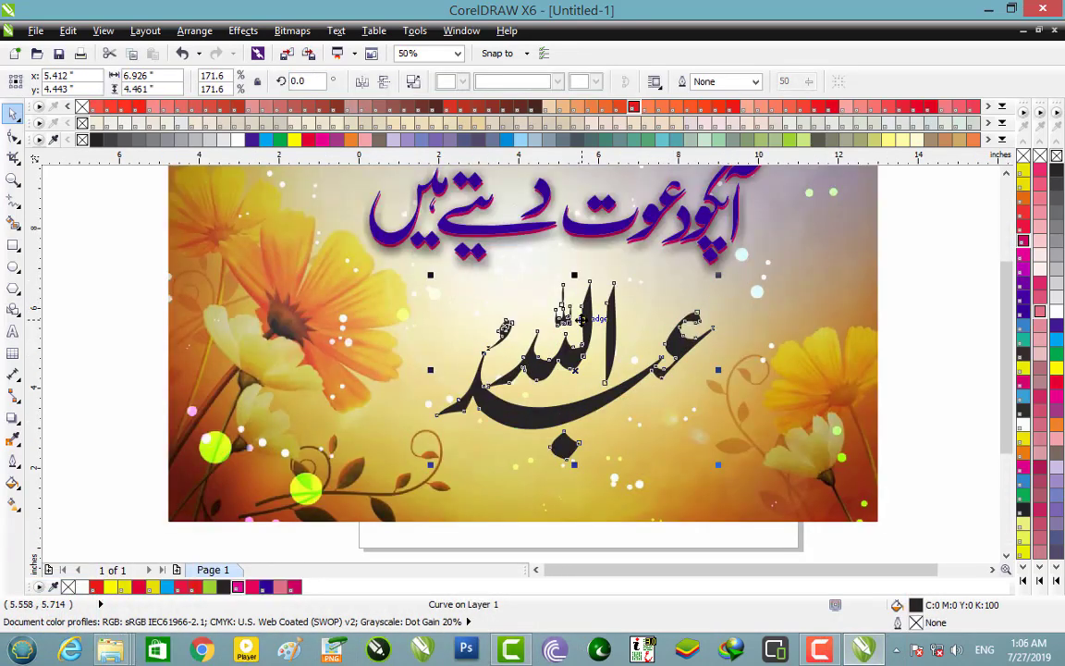
pyautogui.moveTo(580, 321); pyautogui.dragTo(559, 305)
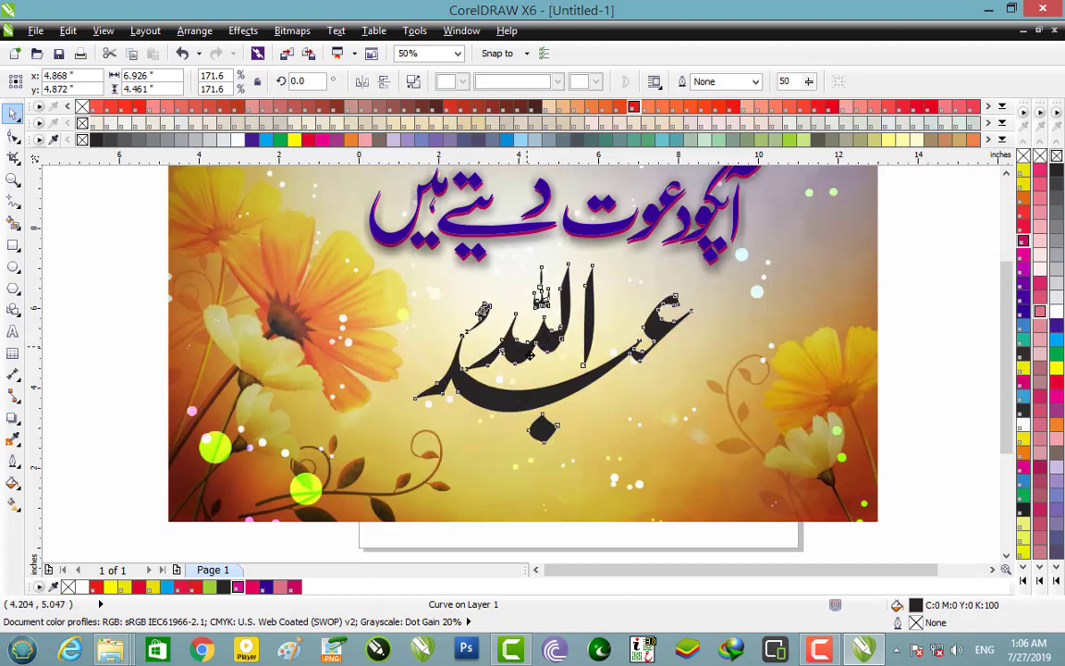
# Place a copy of the black calligraphy slightly below the original and fill it with PANTONE 25-1-7 C.
pyautogui.moveTo(528, 343); pyautogui.dragTo(532, 364)
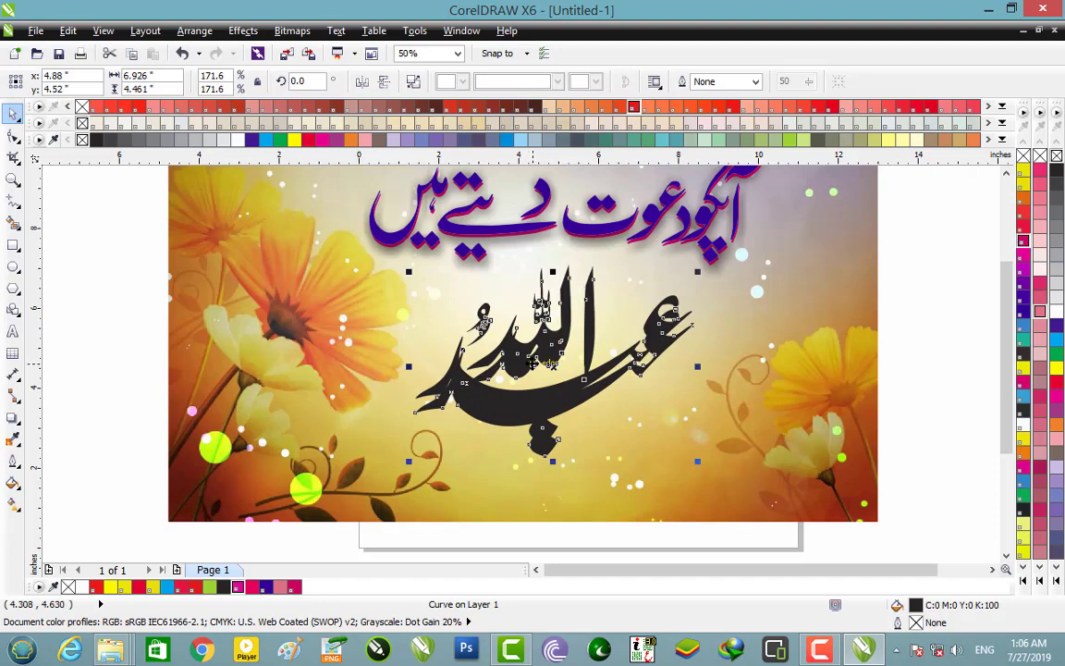
pyautogui.click(1003, 107)
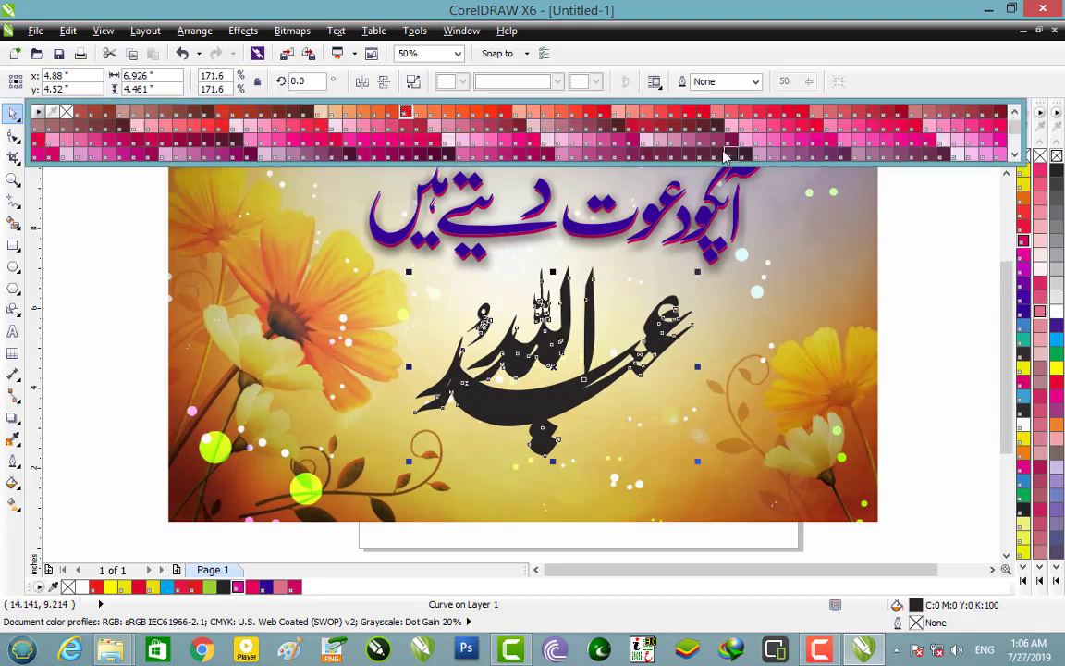
pyautogui.click(913, 132)
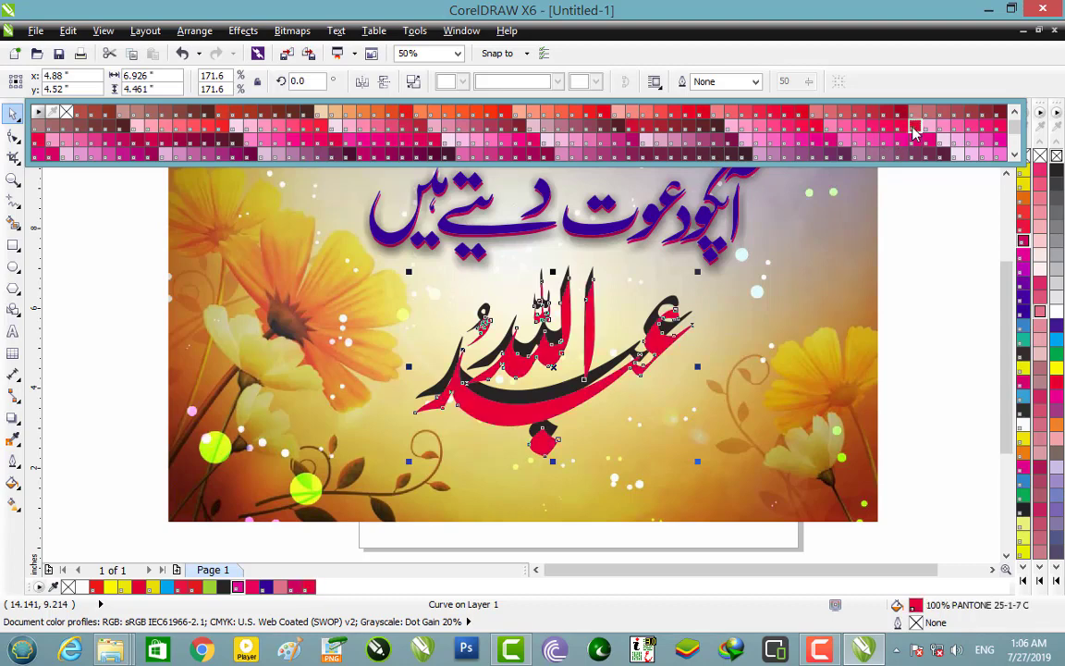
# Fill the original black calligraphy with the dark purple PANTONE 39-2-4 C.
pyautogui.click(438, 388)
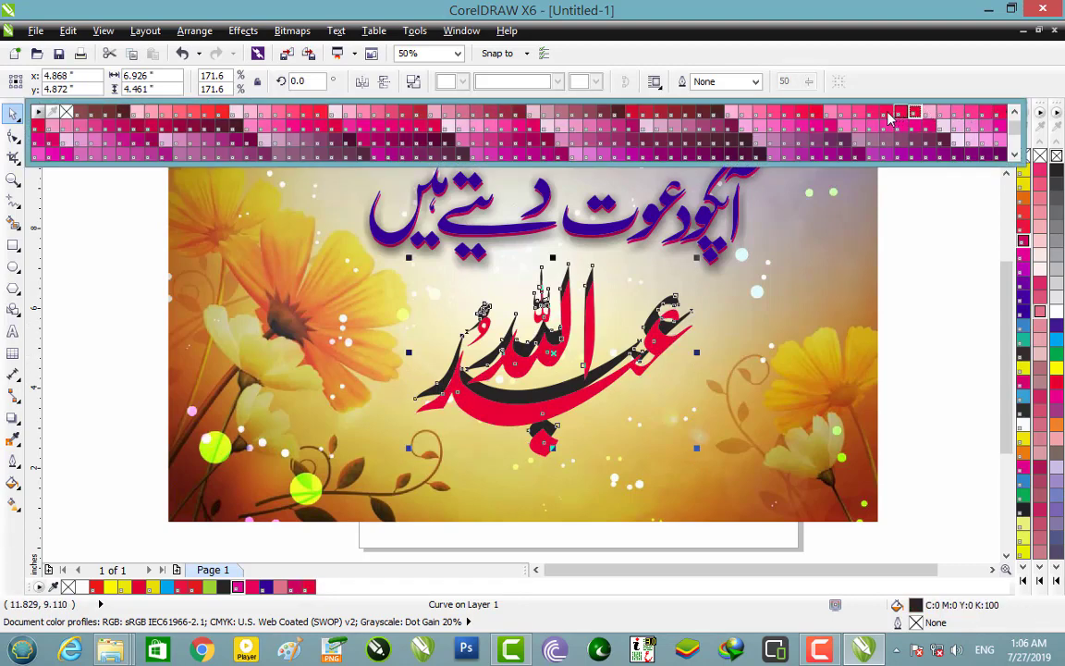
pyautogui.click(717, 155)
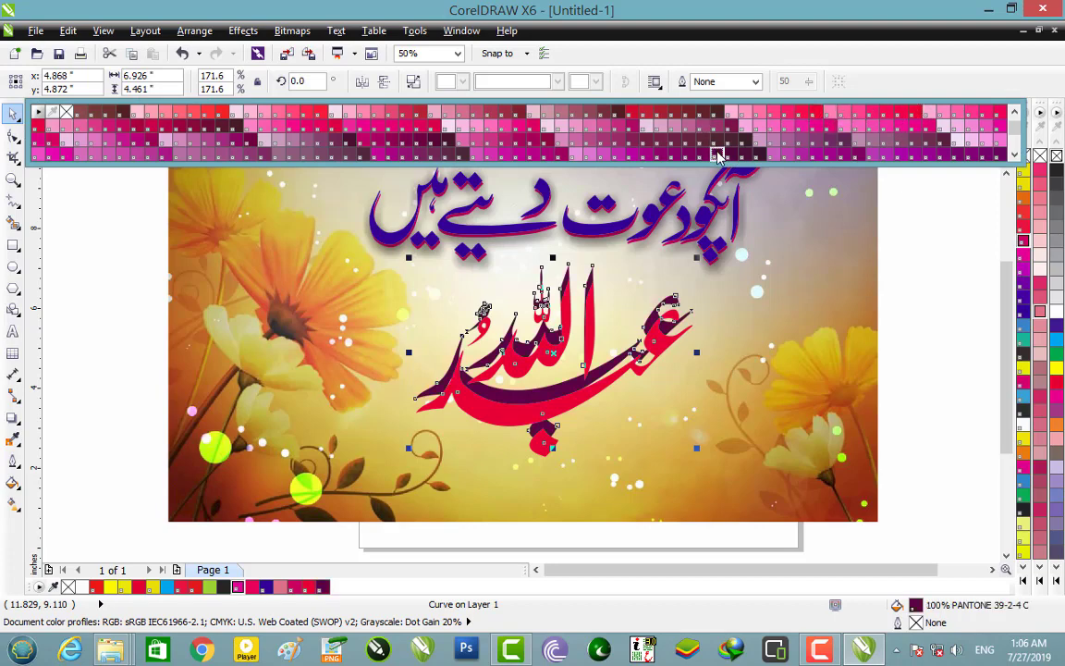
pyautogui.click(924, 266)
# Nudge the red calligraphy copy up to y 5.02" so it sits slightly above the dark purple original.
pyautogui.scroll(3, 560, 396)
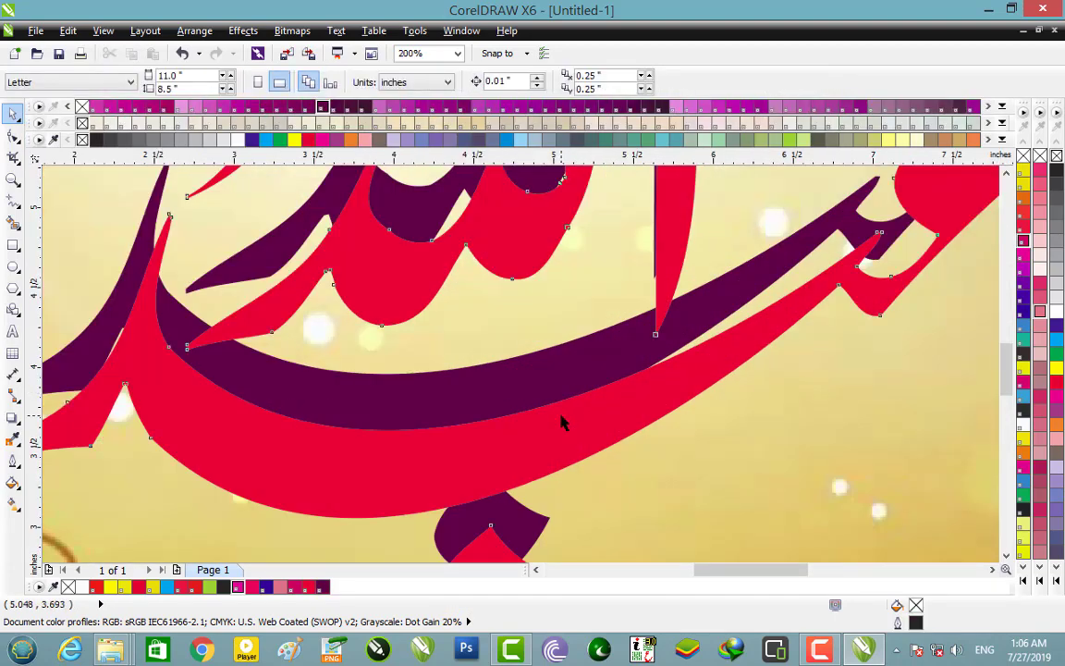
pyautogui.click(560, 416)
pyautogui.press('Up')
pyautogui.press('Up')
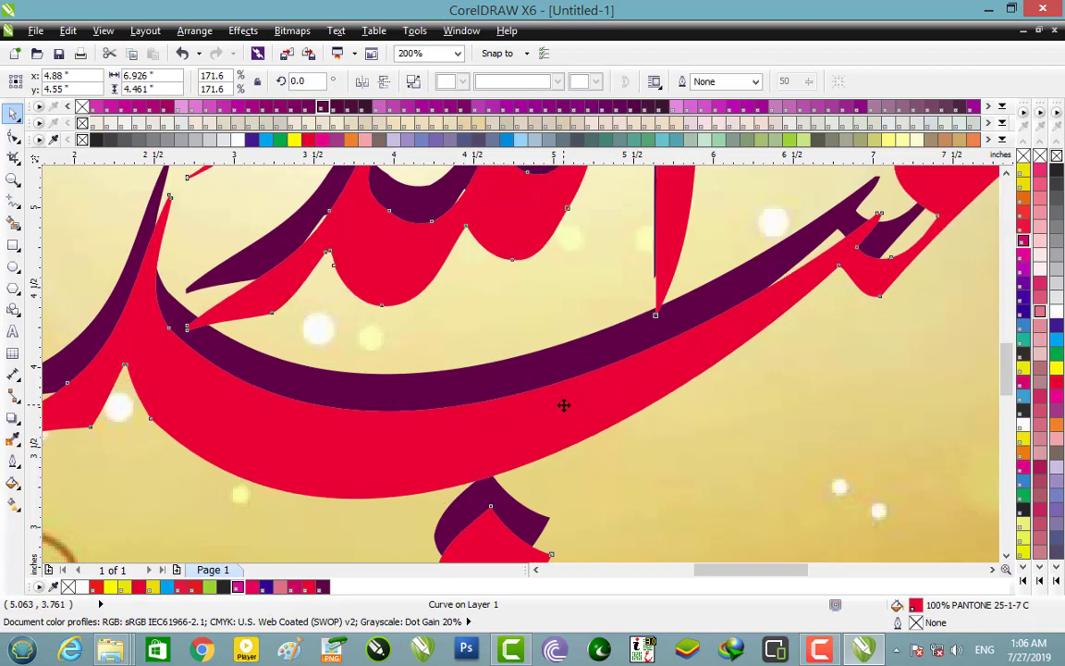
pyautogui.press('Up')
pyautogui.press('Up')
pyautogui.press('Up')
pyautogui.press('Up')
pyautogui.press('Up')
pyautogui.press('Up')
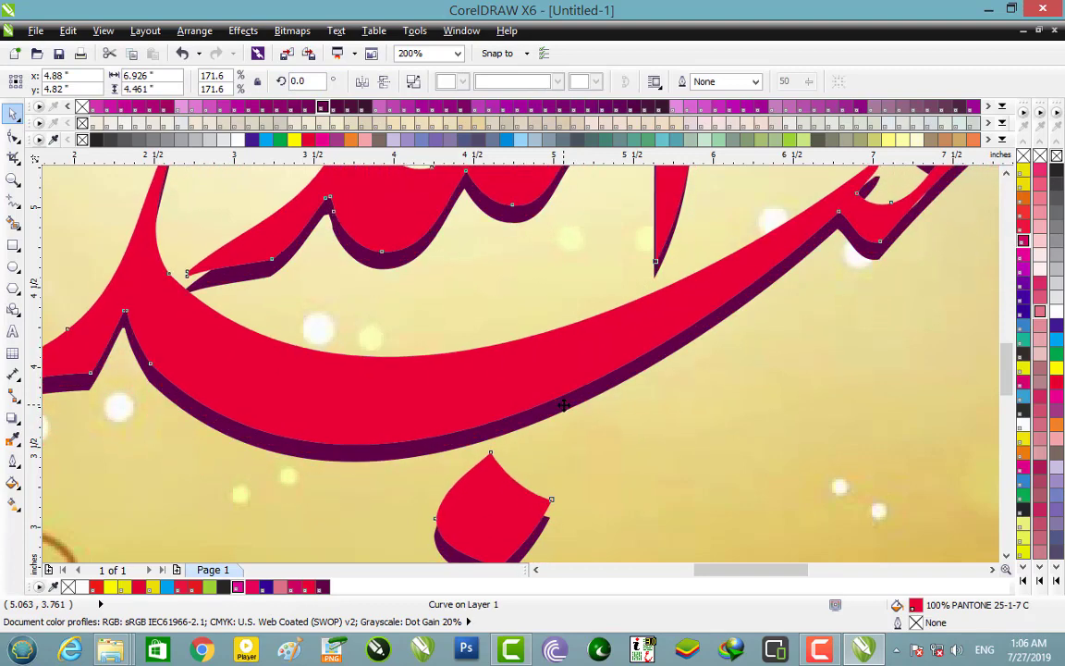
pyautogui.press('Up')
pyautogui.press('Up')
pyautogui.scroll(-2, 617, 316)
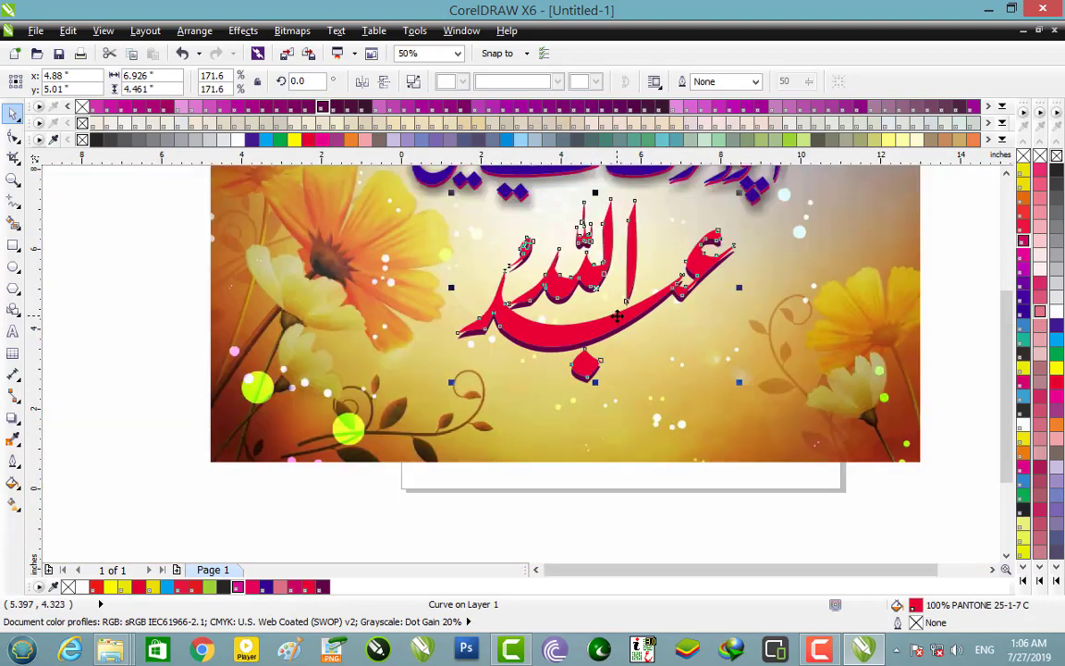
pyautogui.scroll(2, 617, 314)
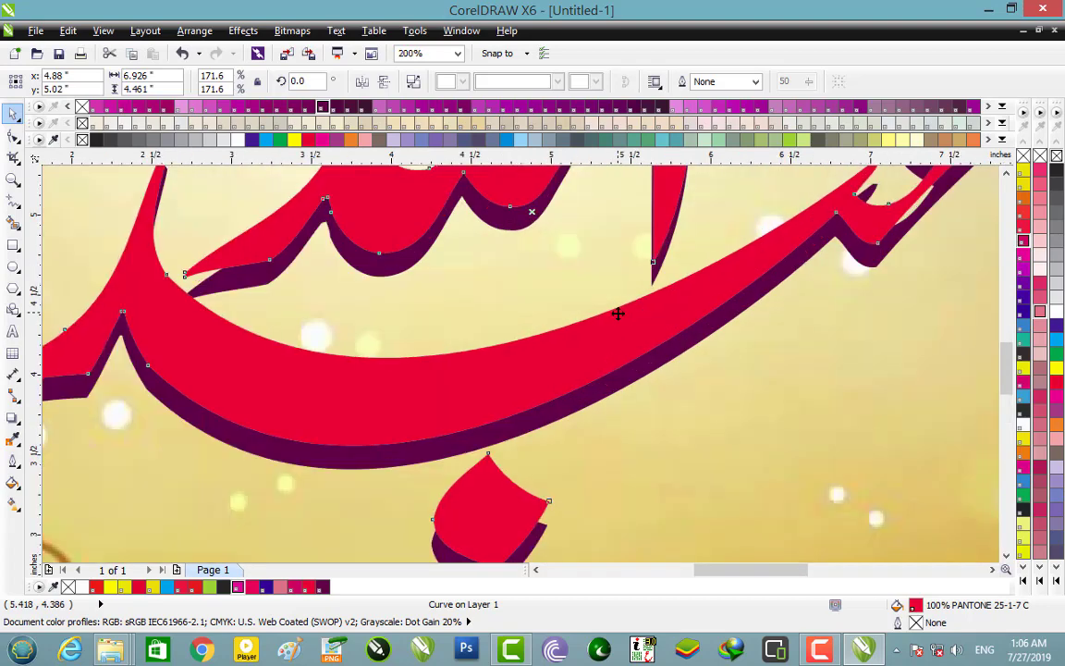
# Give the dark purple calligraphy a black 4.0 pt outline with bevelled corners and extended square caps, placed behind the fill and scaled with the image.
pyautogui.scroll(-1, 616, 312)
pyautogui.click(491, 391)
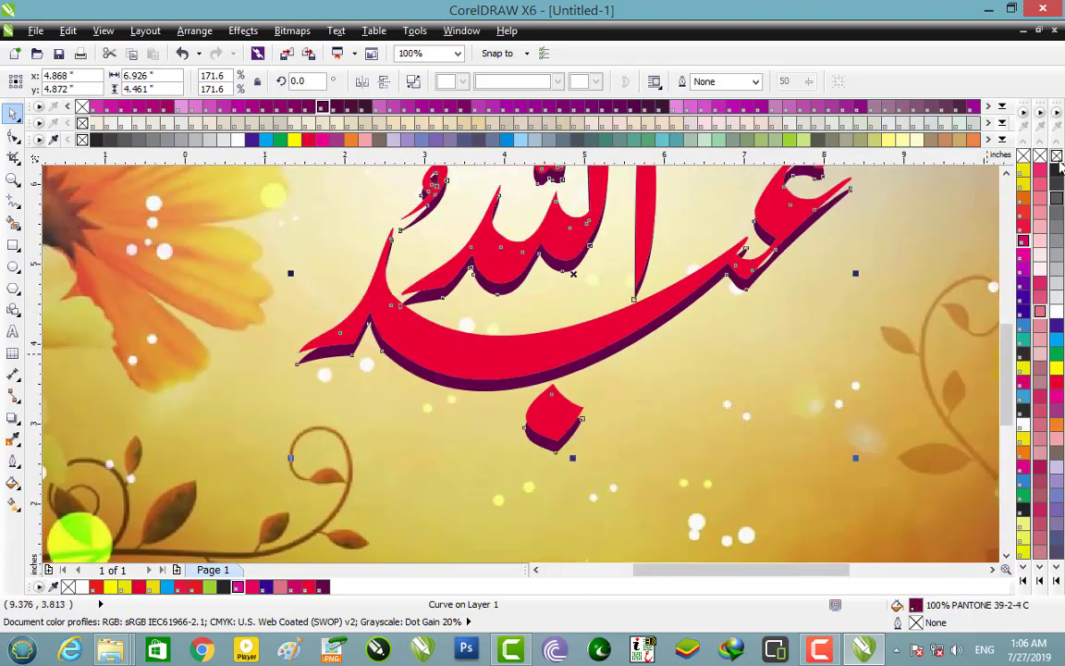
pyautogui.rightClick(1059, 175)
pyautogui.scroll(1, 660, 348)
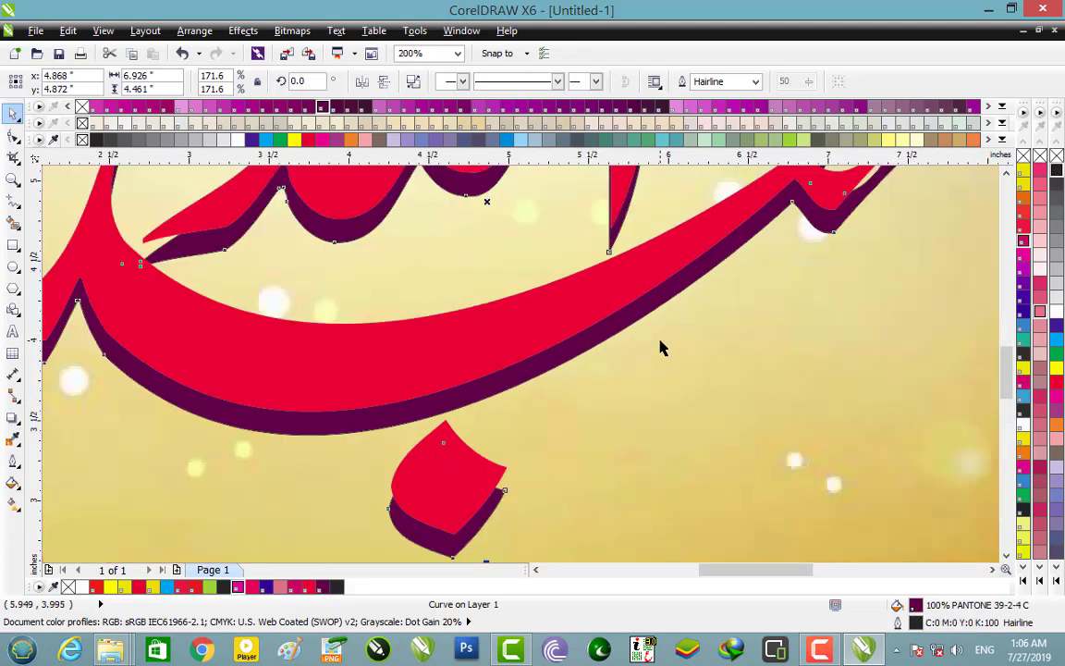
pyautogui.press('F12')
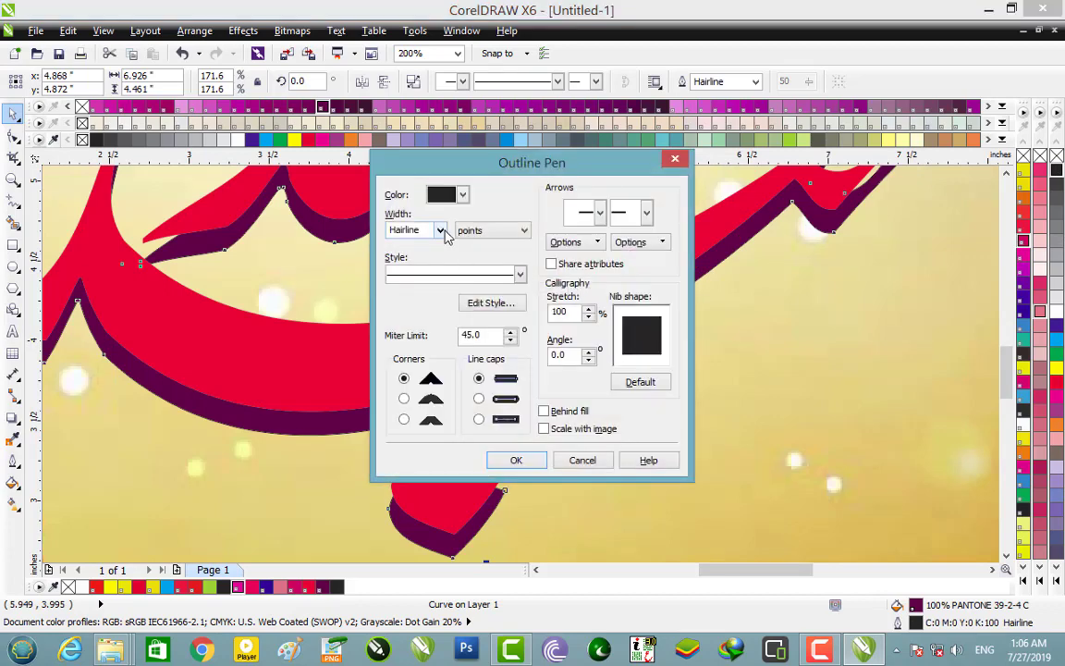
pyautogui.click(441, 230)
pyautogui.click(434, 335)
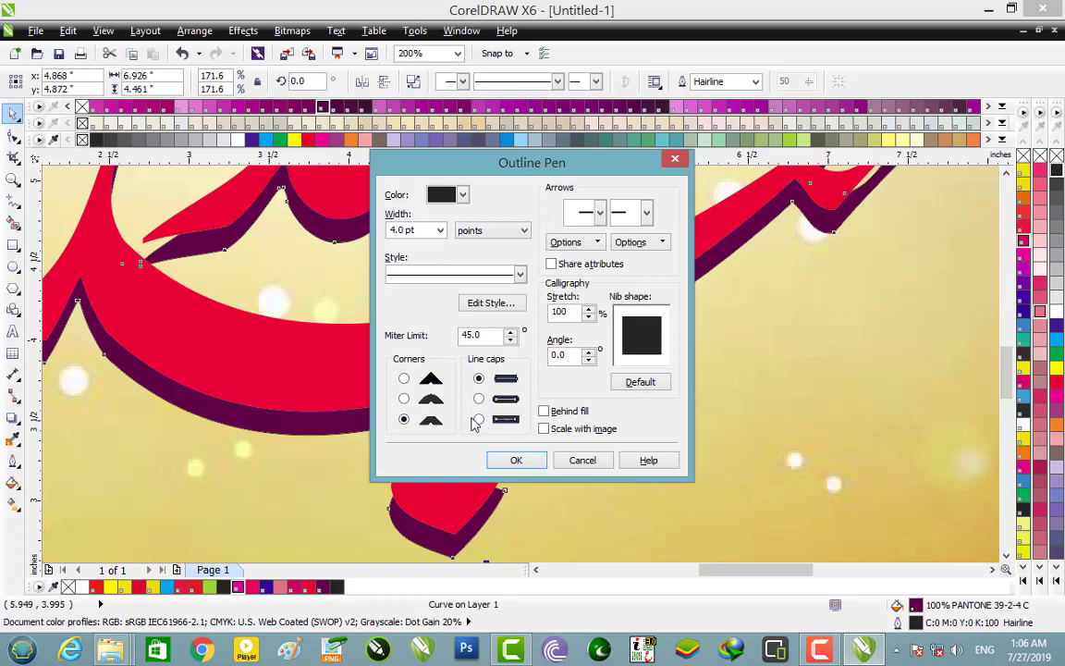
pyautogui.click(545, 430)
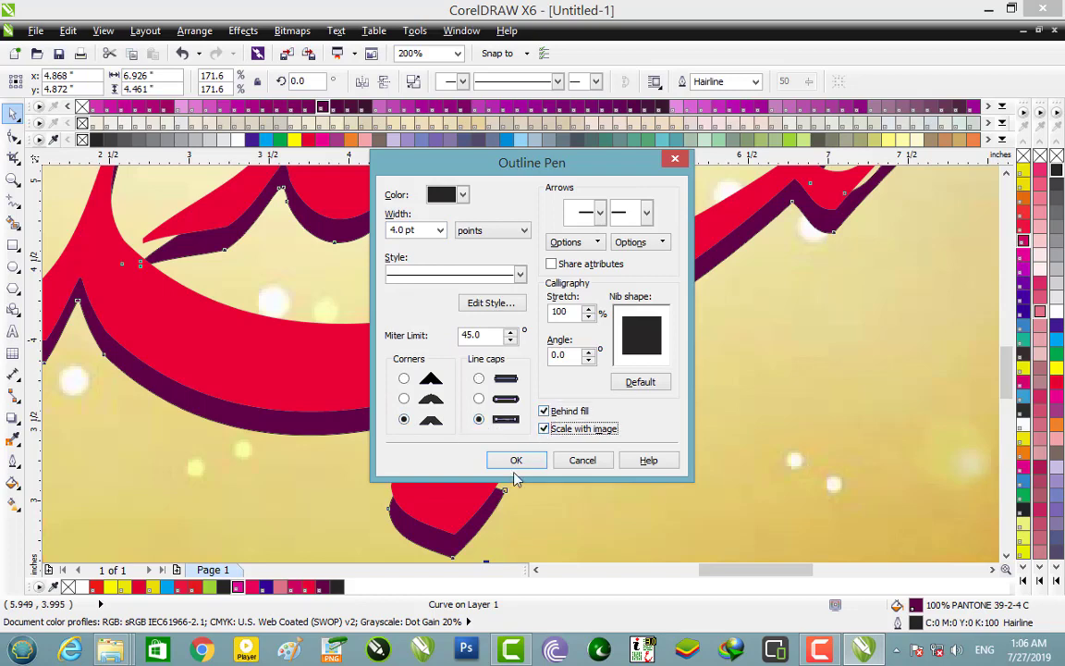
pyautogui.click(516, 460)
# Change the outline color of the dark purple calligraphy to PANTONE Process Blue C.
pyautogui.scroll(-1, 622, 379)
pyautogui.scroll(-1, 622, 379)
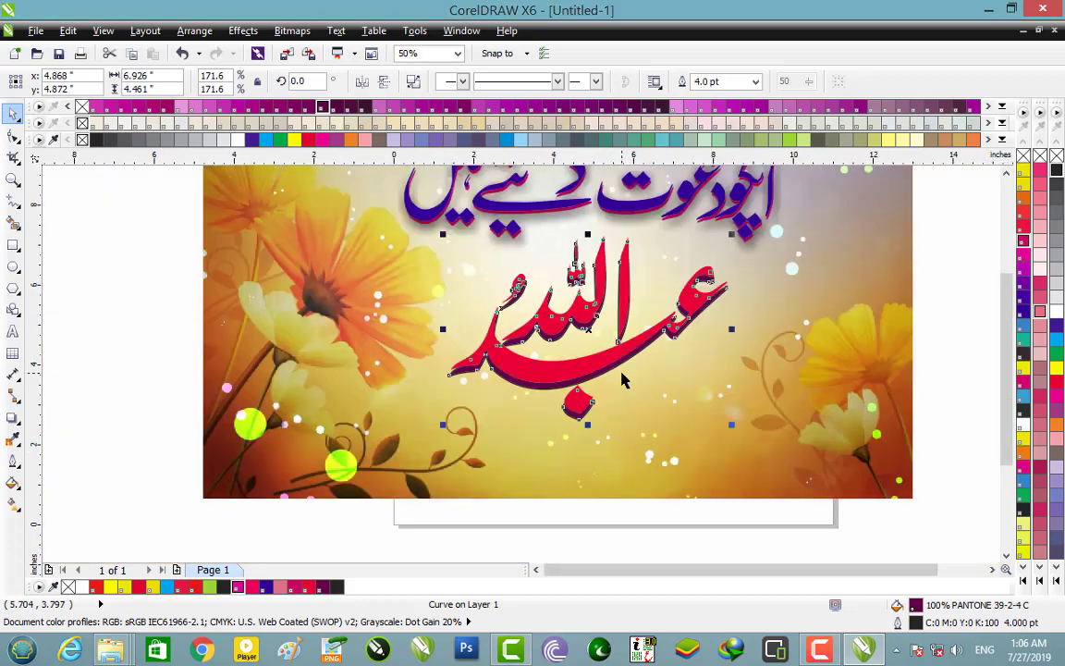
pyautogui.scroll(2, 617, 373)
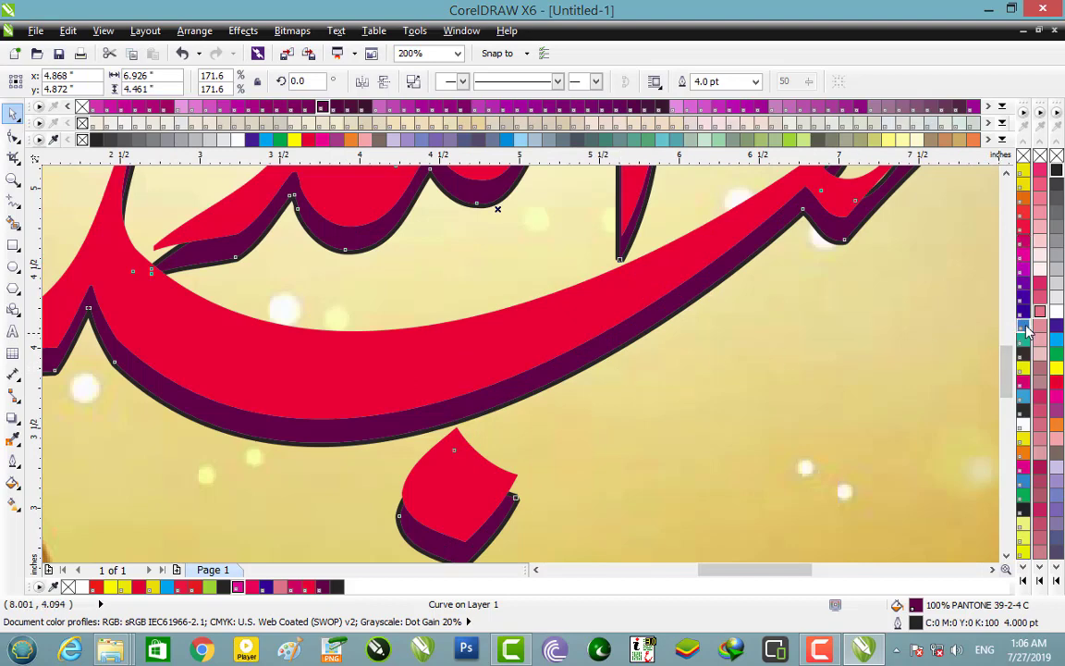
pyautogui.scroll(-1, 970, 333)
pyautogui.scroll(-1, 641, 296)
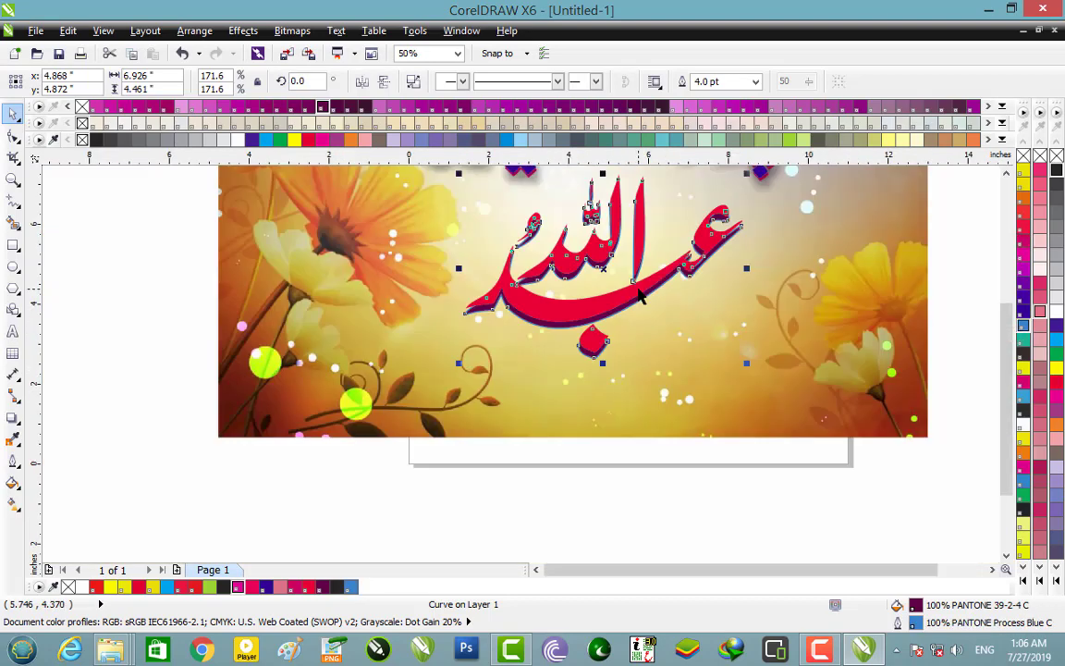
pyautogui.click(670, 504)
# Add a downward Multiply drop shadow with opacity 50 and feathering 15 to both the red and dark purple calligraphy.
pyautogui.scroll(-1, 618, 376)
pyautogui.moveTo(388, 274); pyautogui.dragTo(804, 411)
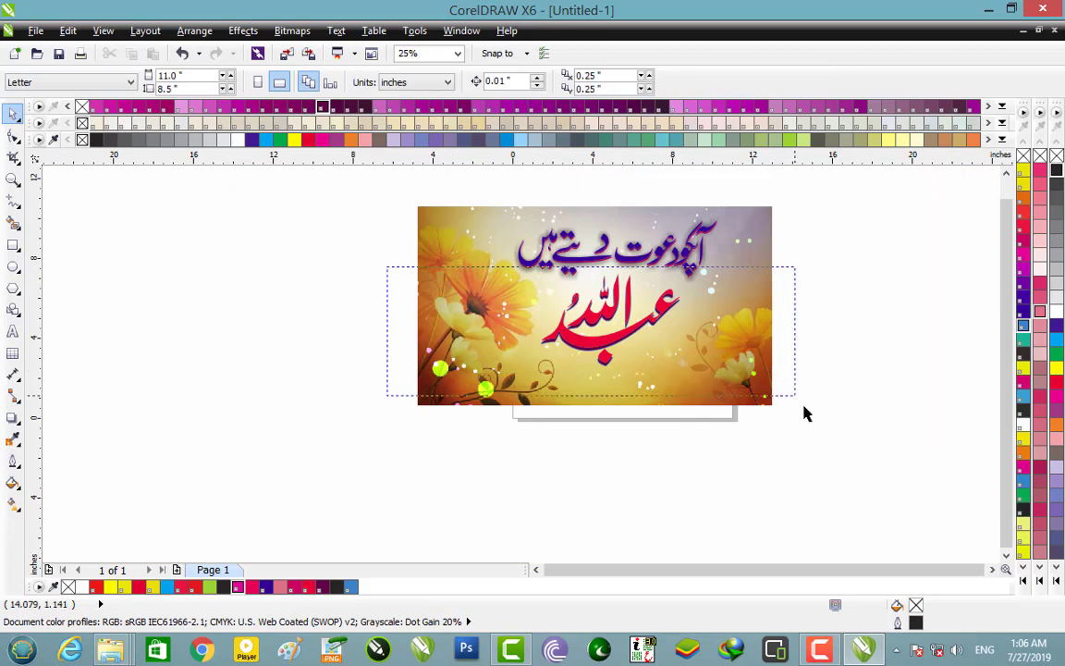
pyautogui.click(13, 416)
pyautogui.scroll(1, 608, 286)
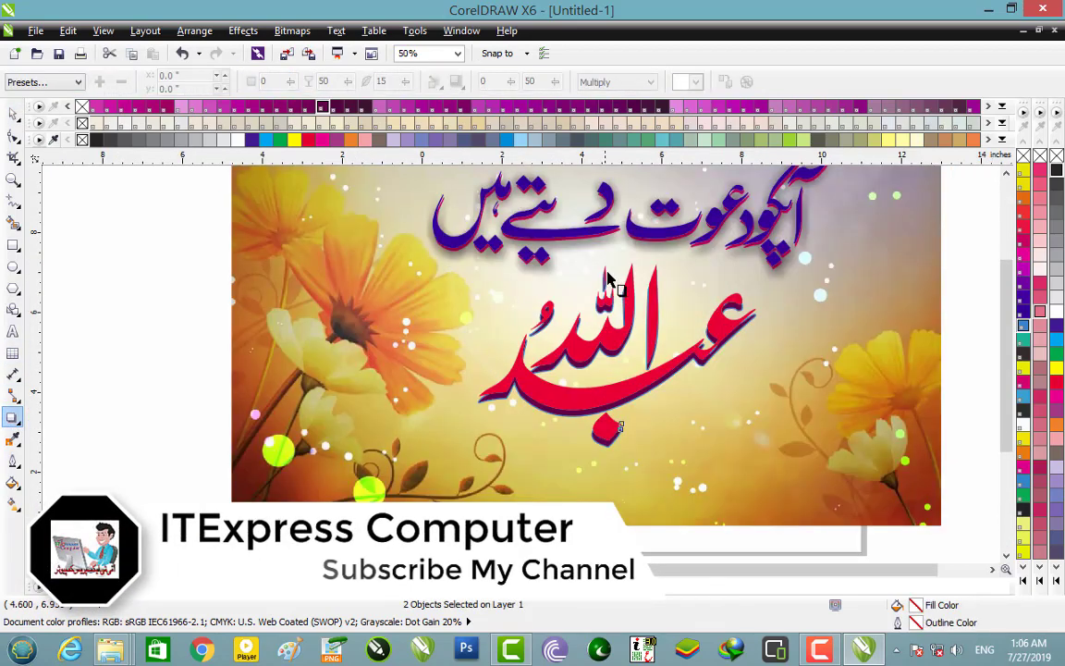
pyautogui.moveTo(616, 262); pyautogui.dragTo(611, 431)
pyautogui.click(13, 112)
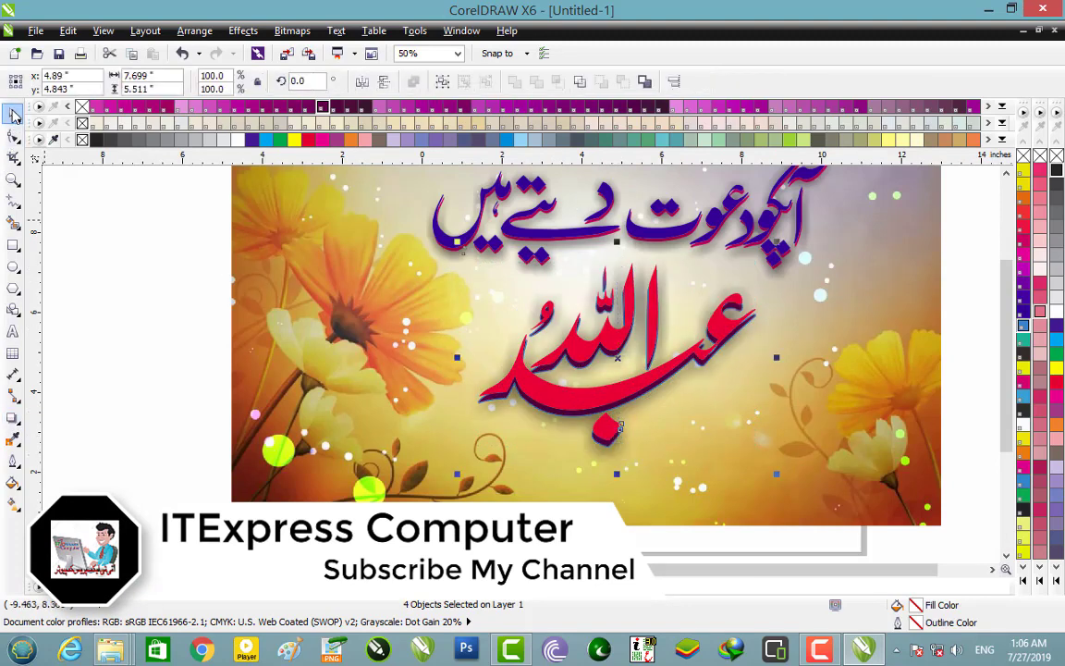
pyautogui.click(164, 269)
# Examine the whole banner up close and from afar, with all of its objects selected.
pyautogui.scroll(-3, 566, 266)
pyautogui.scroll(3, 566, 266)
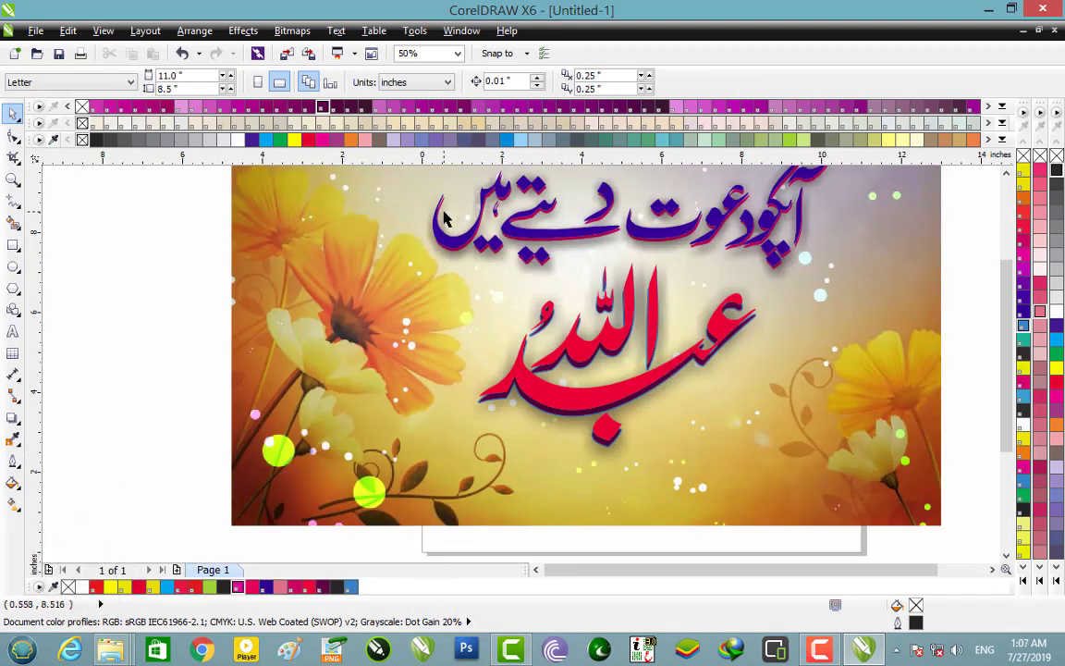
pyautogui.scroll(-1, 443, 174)
pyautogui.scroll(2, 1006, 176)
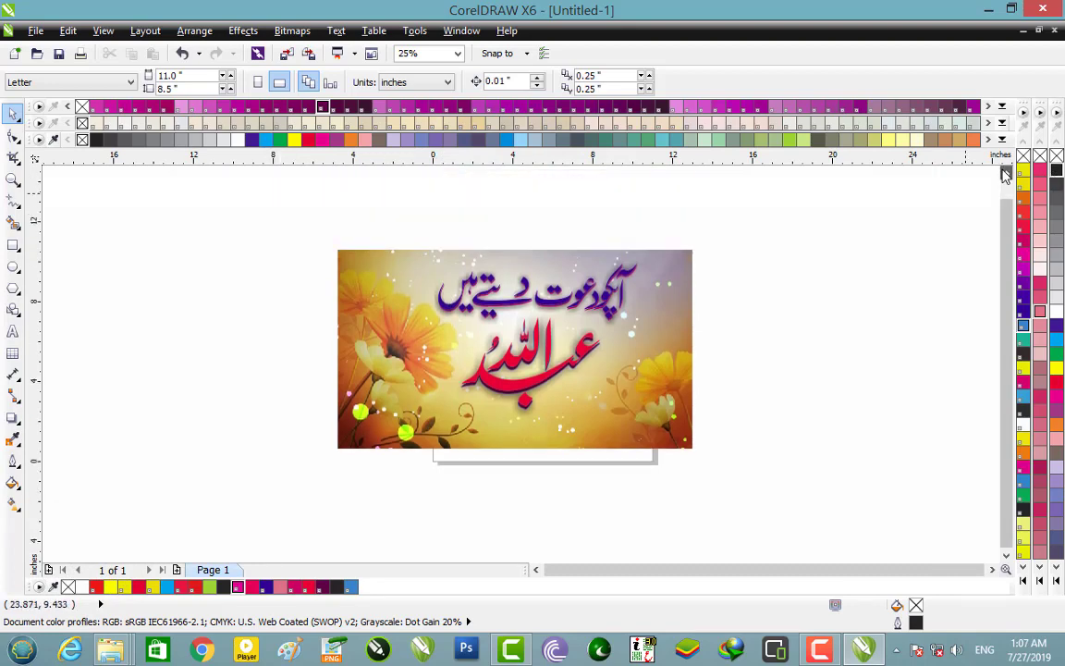
pyautogui.moveTo(272, 214); pyautogui.dragTo(916, 504)
pyautogui.scroll(1, 549, 297)
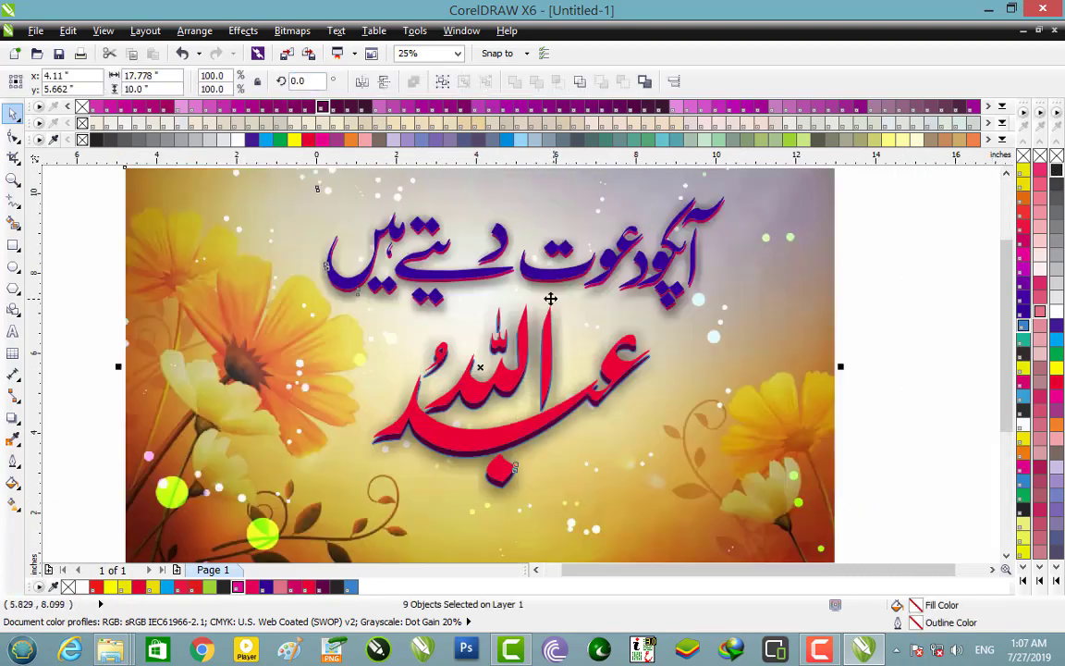
pyautogui.scroll(1, 549, 296)
pyautogui.scroll(-1, 549, 296)
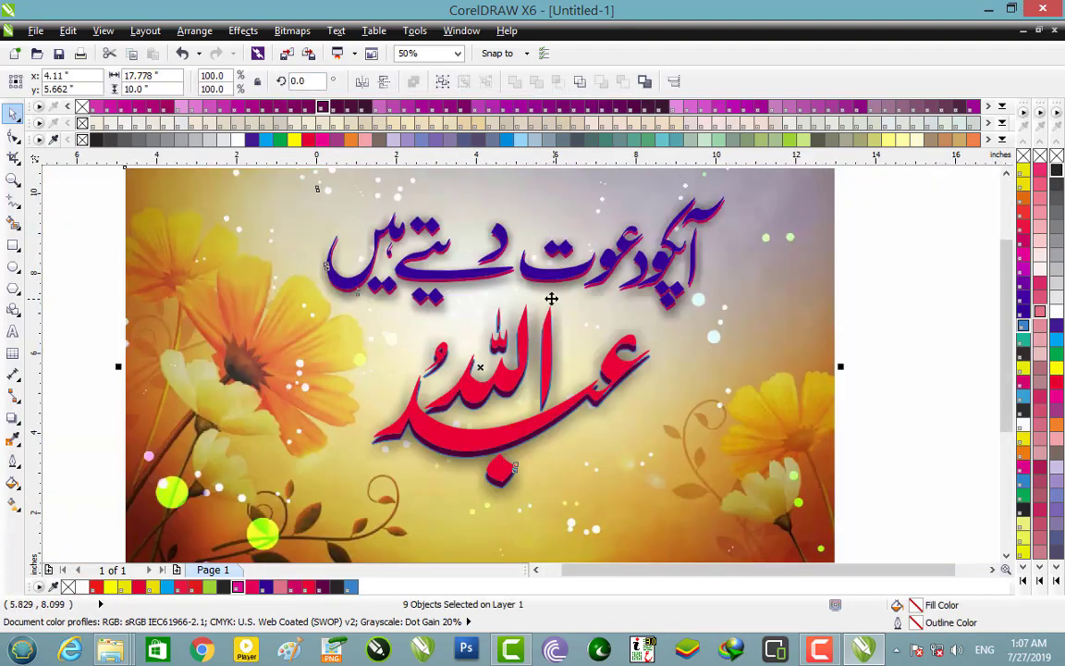
# Minimize the CorelDRAW and File Explorer windows to show the desktop.
pyautogui.click(989, 9)
pyautogui.click(988, 10)
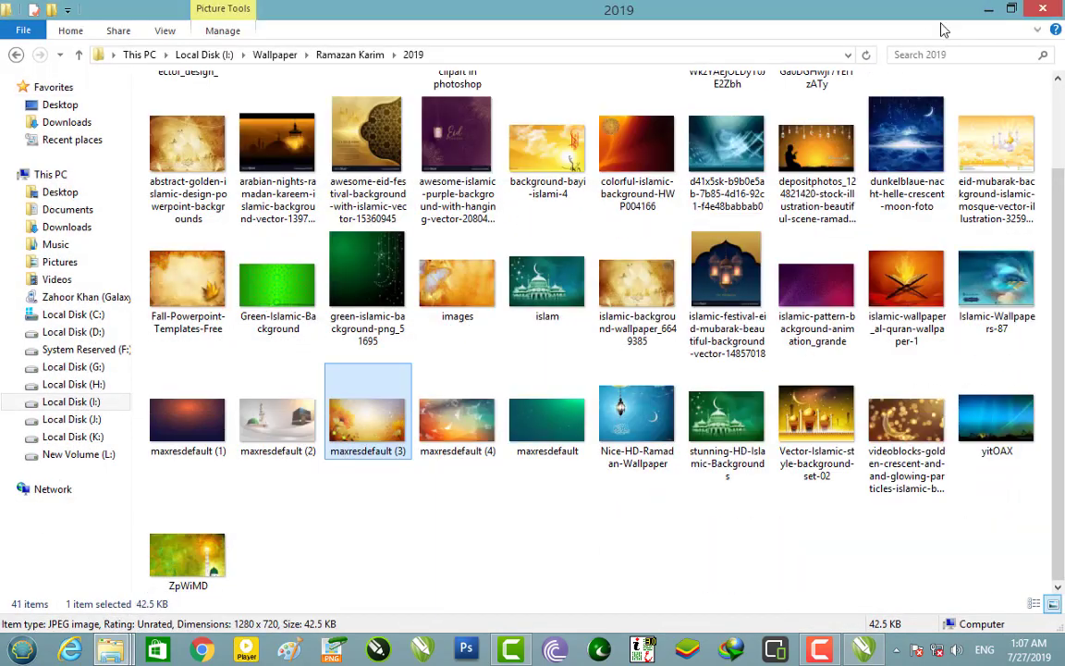
pyautogui.click(989, 10)
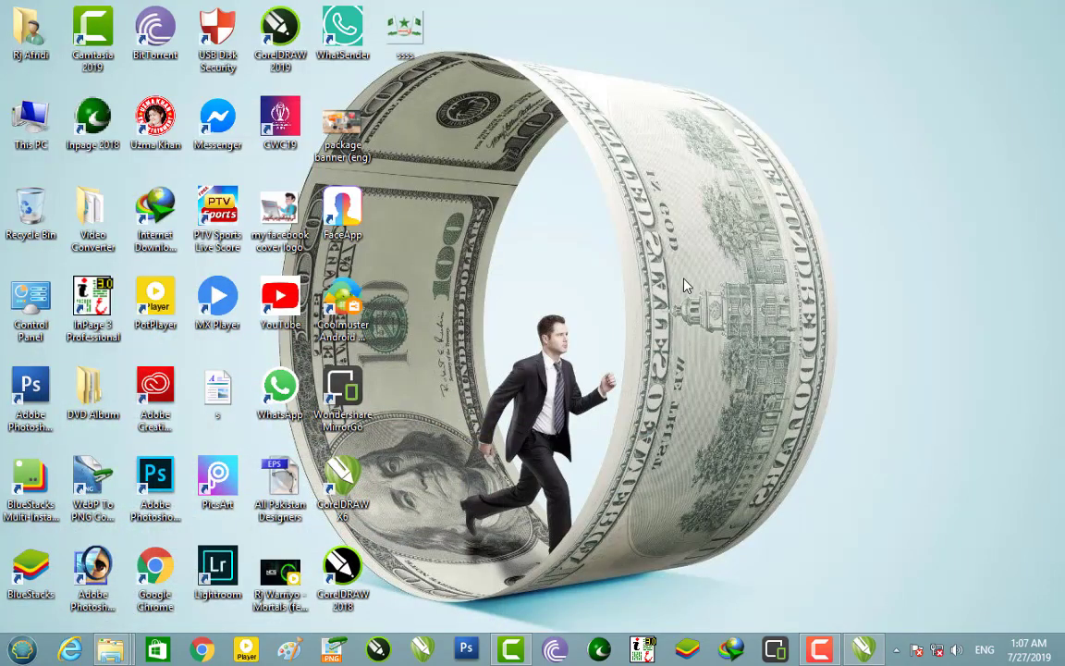